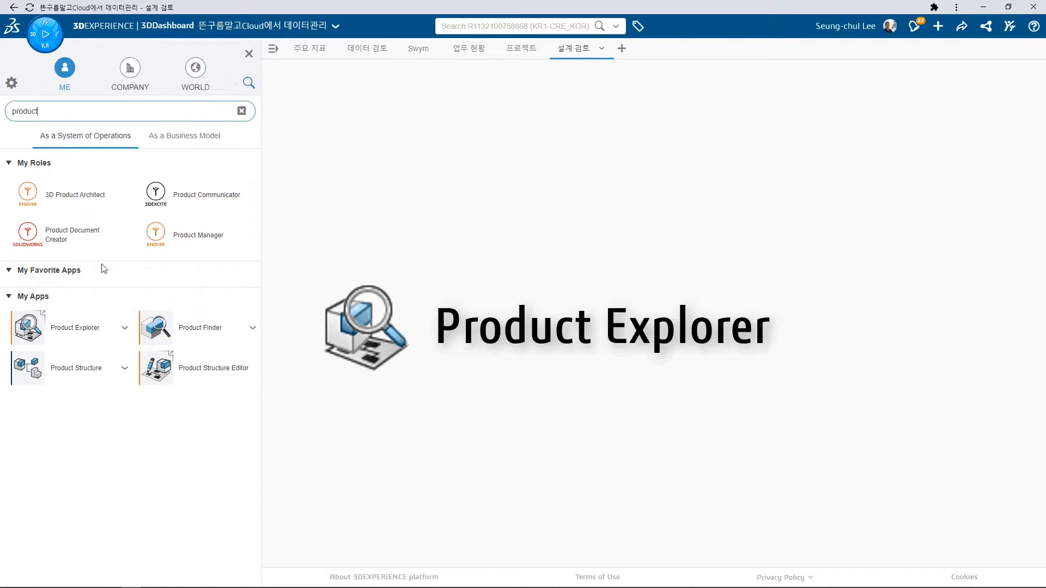
Add the Product Explorer app to the 설계 검토 dashboard tab and fit its widgets to the tab
{"action": "left_click_drag", "start_coordinate": [35, 320], "coordinate": [333, 204]}
{"action": "left_click", "coordinate": [517, 126]}
{"action": "scroll", "coordinate": [500, 179], "scroll_direction": "down", "scroll_amount": 1}
{"action": "left_click", "coordinate": [493, 241]}
{"action": "left_click", "coordinate": [599, 168]}
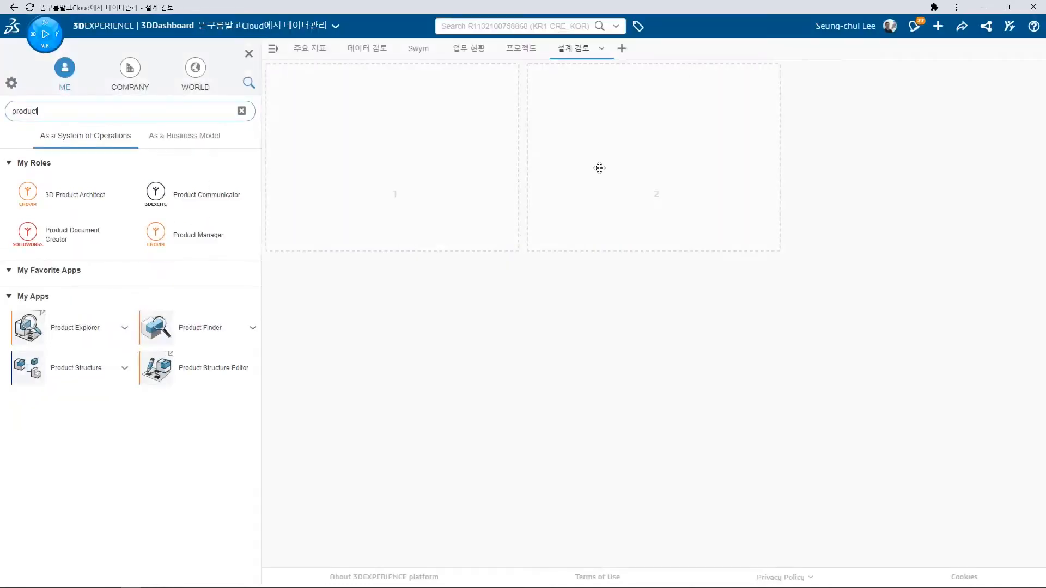
{"action": "left_click", "coordinate": [249, 56]}
{"action": "left_click", "coordinate": [392, 50]}
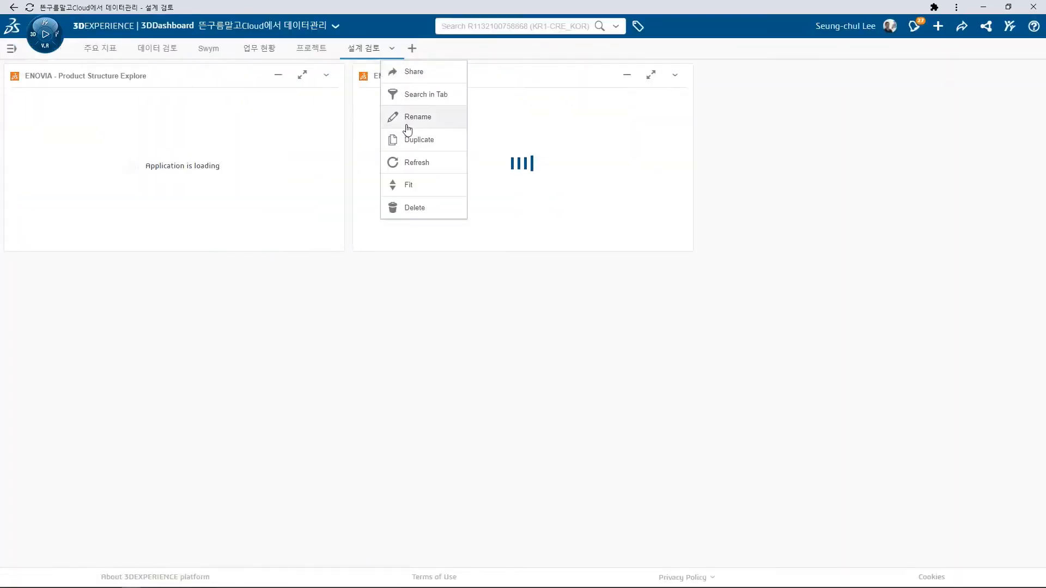
Search the products for 00926 and open the physical product T1_A-00926(Default)
{"action": "left_click", "coordinate": [72, 226]}
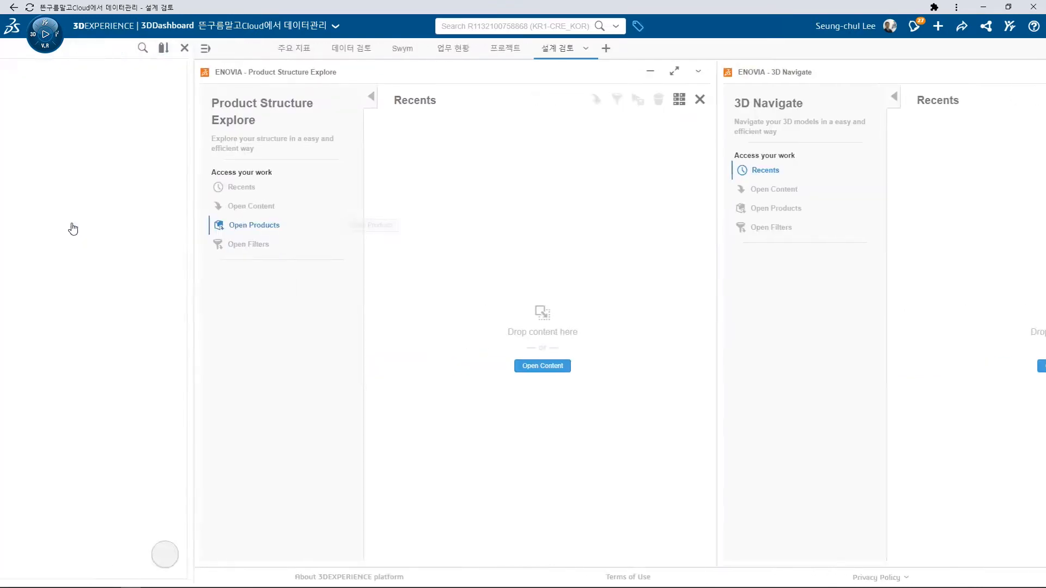
{"action": "left_click", "coordinate": [446, 25]}
{"action": "type", "text": "0b926"}
{"action": "key", "text": "Return"}
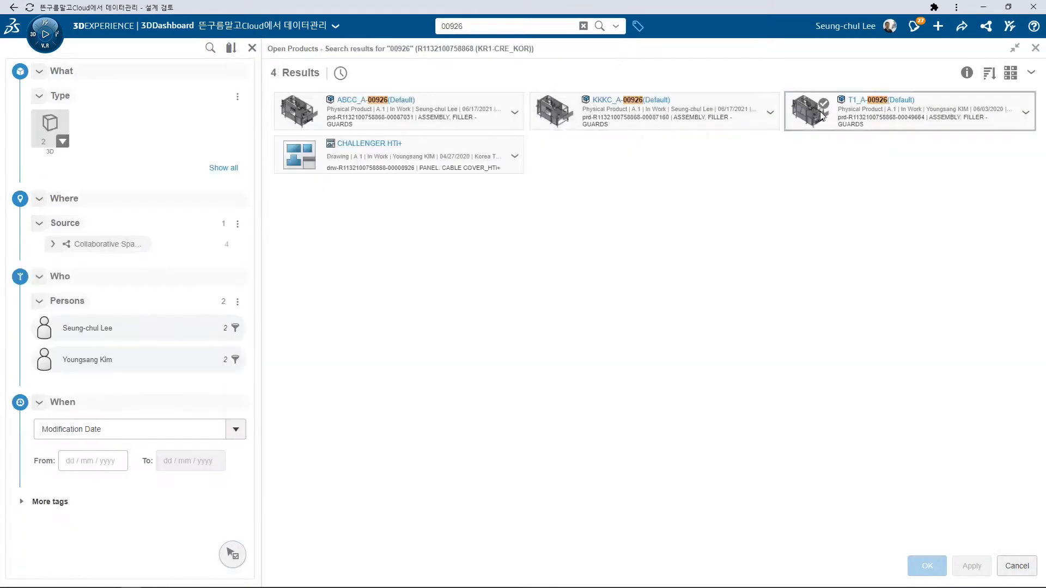
{"action": "left_click", "coordinate": [822, 115]}
{"action": "left_click", "coordinate": [912, 568]}
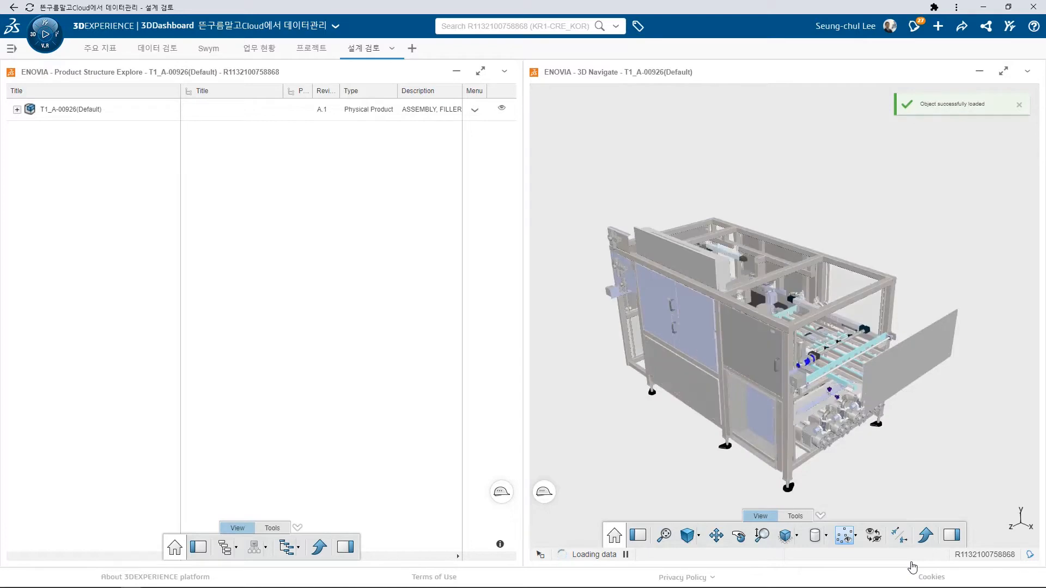
Expand the T1_A-00926 assembly in the product structure and find 01020 within it
{"action": "left_click", "coordinate": [17, 110]}
{"action": "left_click", "coordinate": [135, 111]}
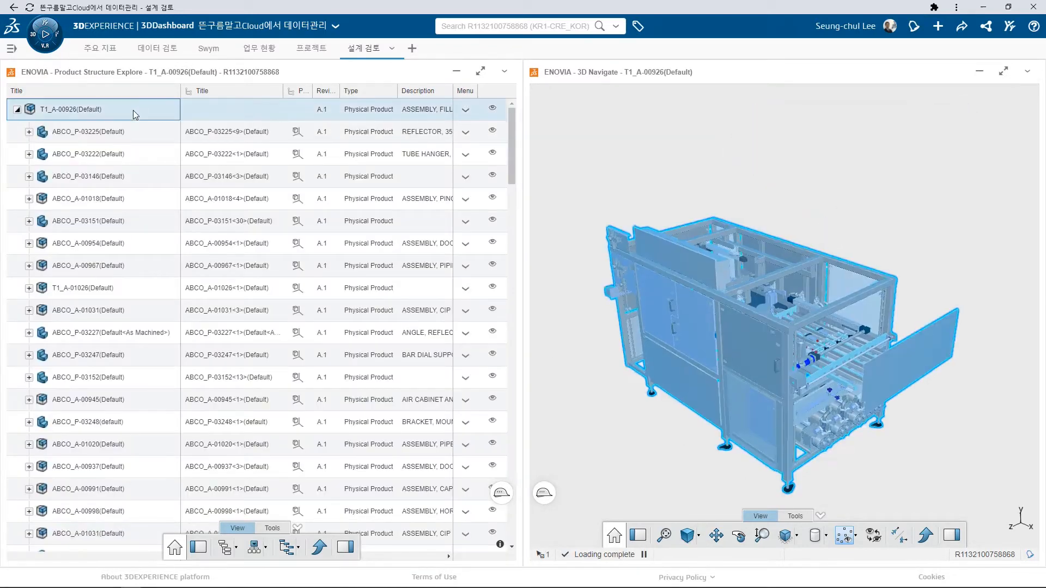
{"action": "right_click", "coordinate": [135, 114]}
{"action": "left_click", "coordinate": [180, 161]}
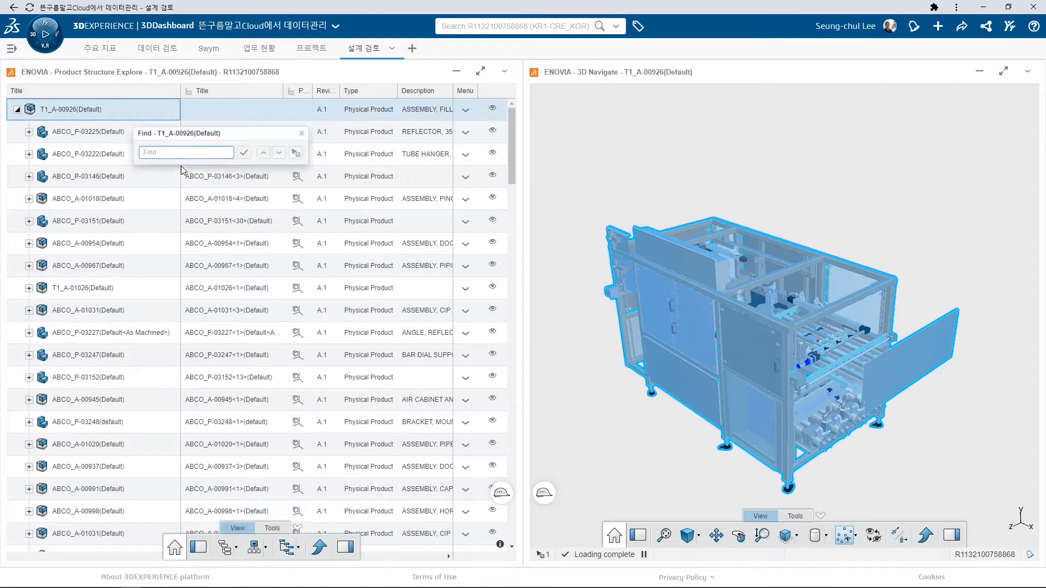
{"action": "type", "text": "01020"}
{"action": "key", "text": "Return"}
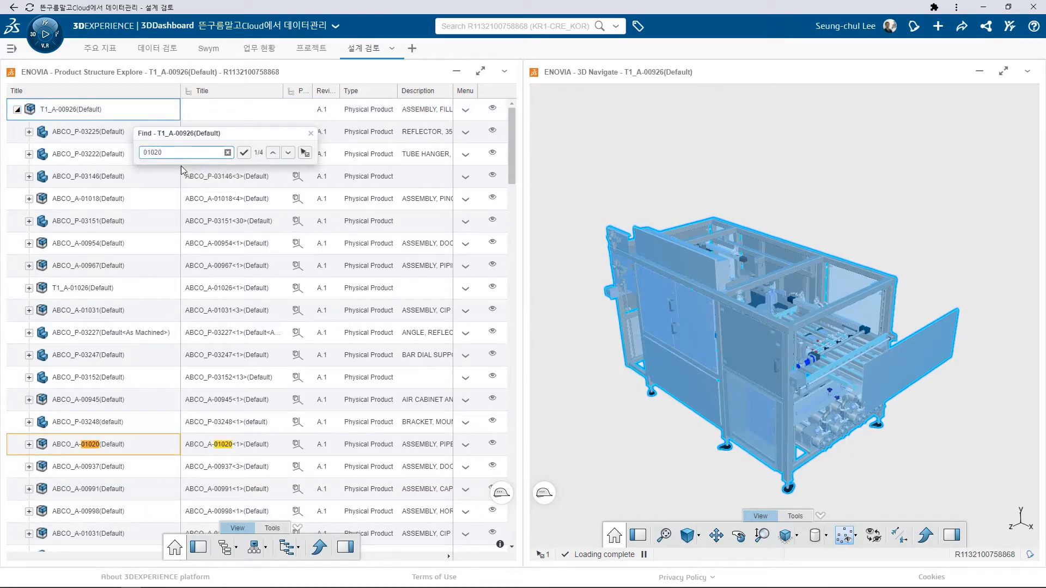
Select the ABCO_A-01020 subassembly in the structure and focus the 3D view on it
{"action": "left_click", "coordinate": [139, 444]}
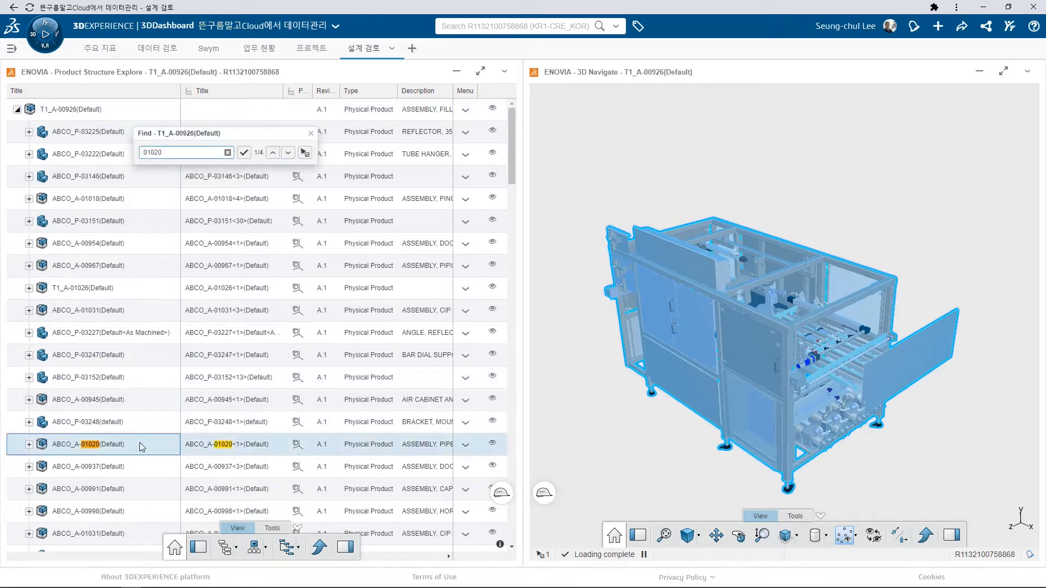
{"action": "left_click", "coordinate": [310, 133]}
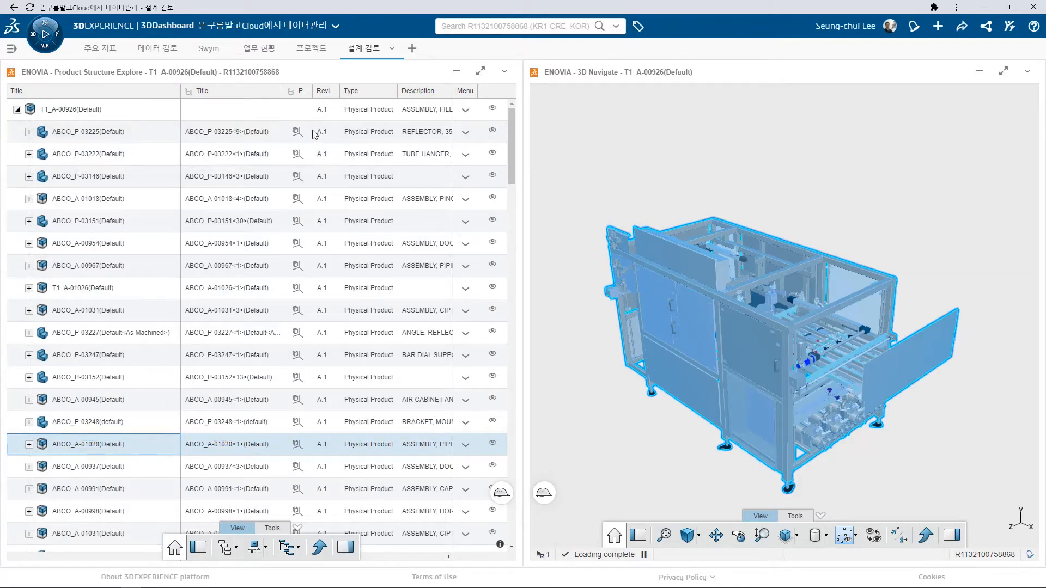
{"action": "right_click", "coordinate": [52, 448]}
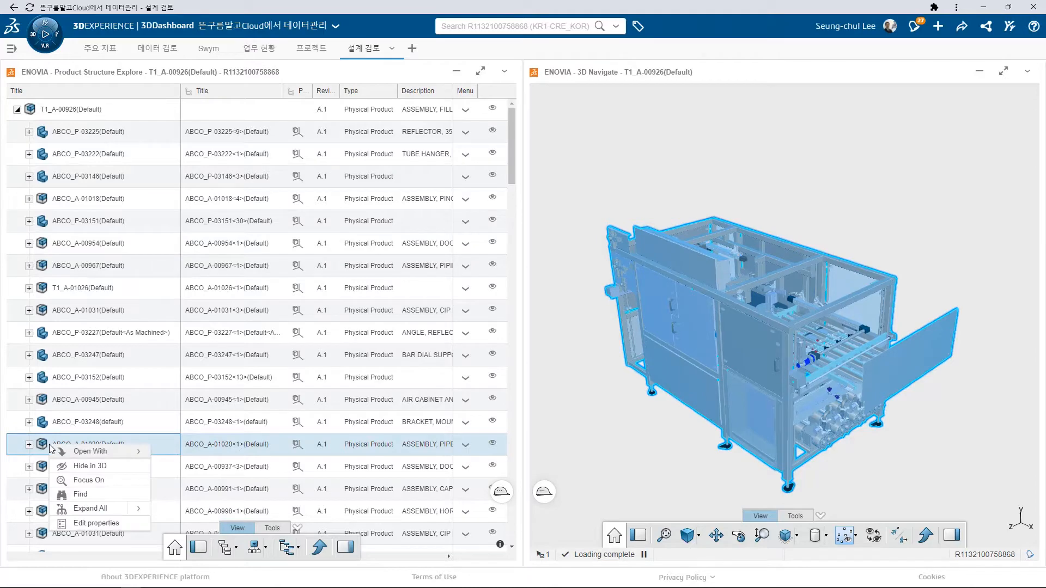
{"action": "left_click", "coordinate": [122, 480]}
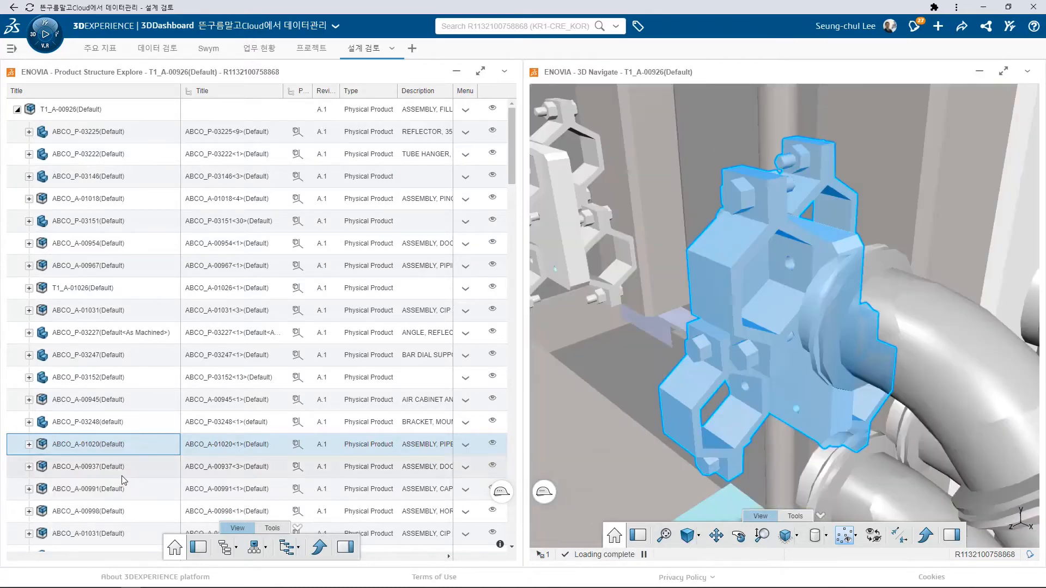
Expand ABCO_A-01020 and highlight its tube hangers and the ABCO_P-03436 plate one by one in 3D
{"action": "left_click", "coordinate": [29, 445]}
{"action": "left_click", "coordinate": [91, 469]}
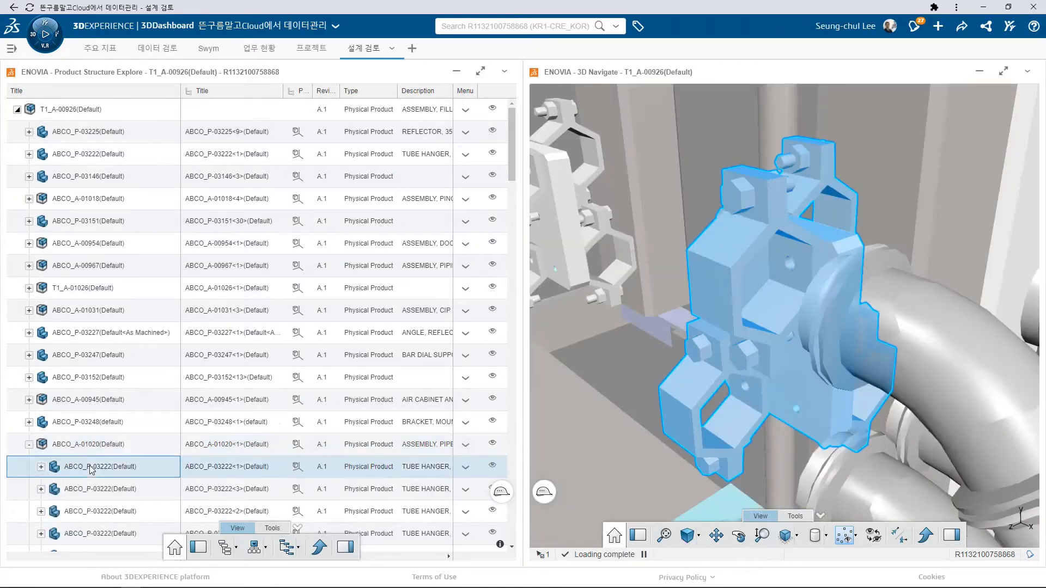
{"action": "left_click", "coordinate": [91, 489]}
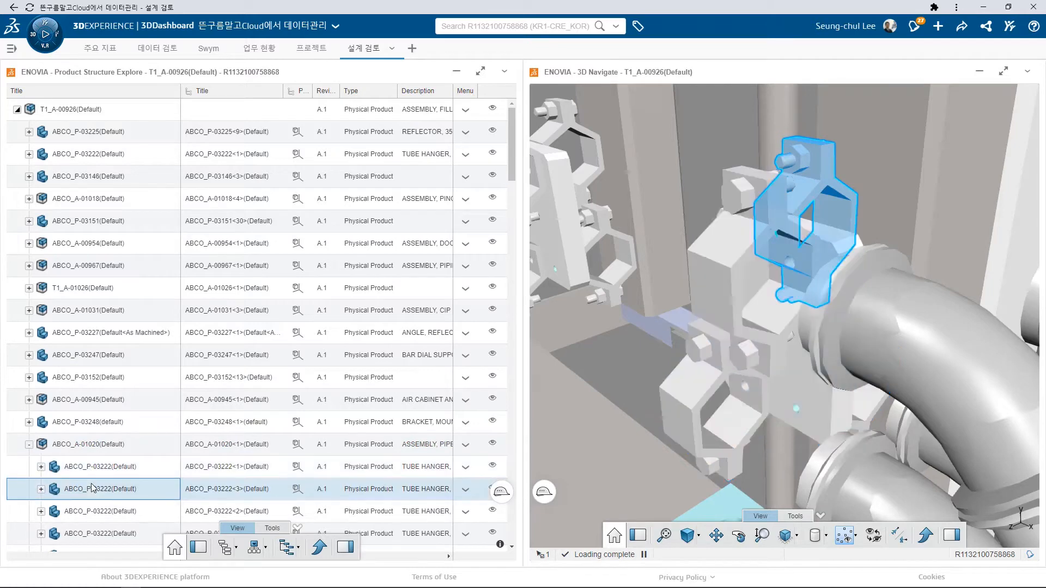
{"action": "left_click", "coordinate": [92, 509]}
{"action": "scroll", "coordinate": [91, 508], "scroll_direction": "down", "scroll_amount": 2}
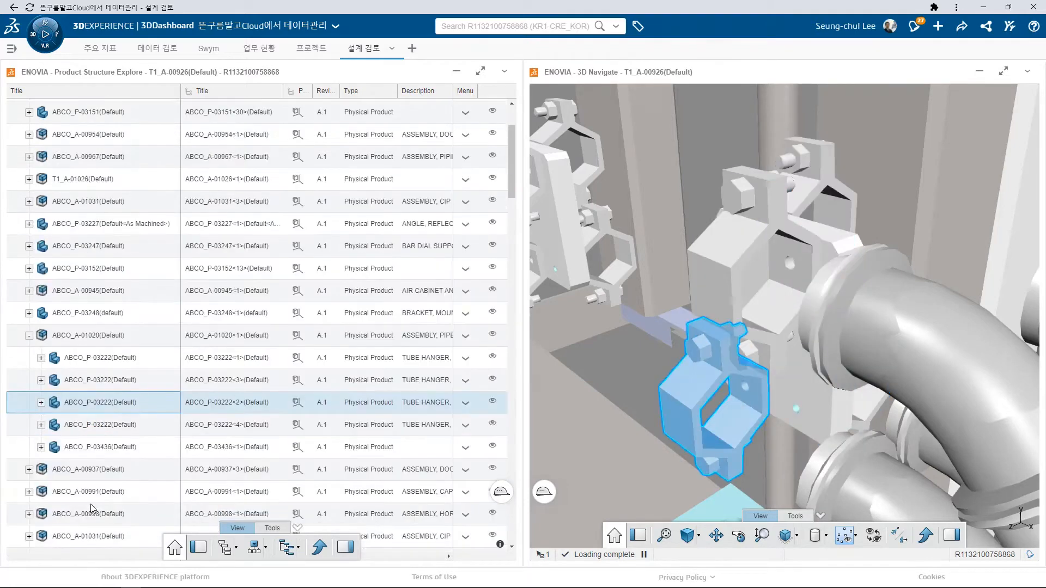
{"action": "left_click", "coordinate": [91, 425]}
{"action": "left_click", "coordinate": [91, 447]}
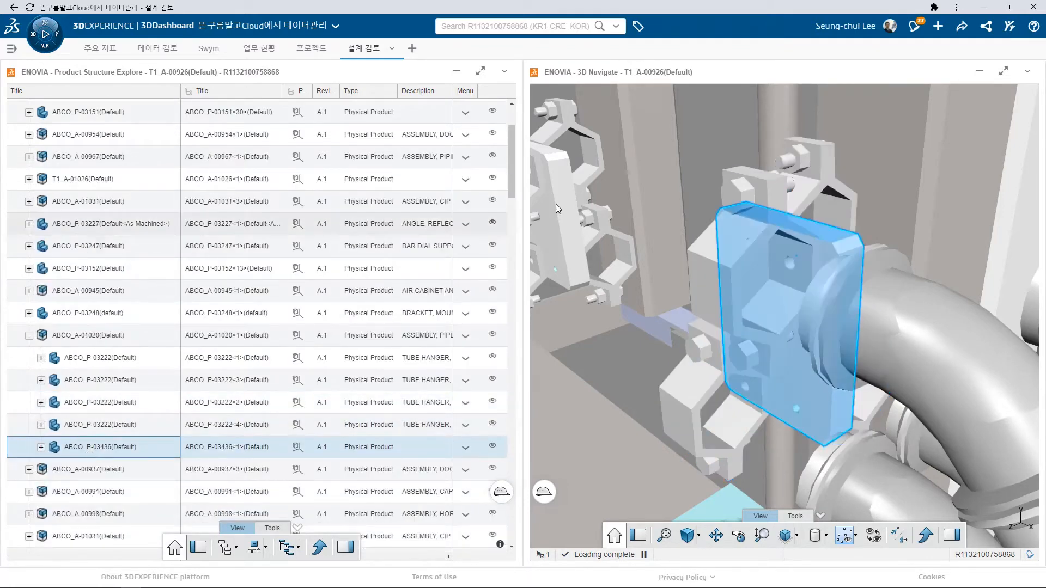
Select the upper tube hanger in the 3D model and extend the selection to its parent assembly ABCO_A-01020
{"action": "left_click", "coordinate": [840, 207]}
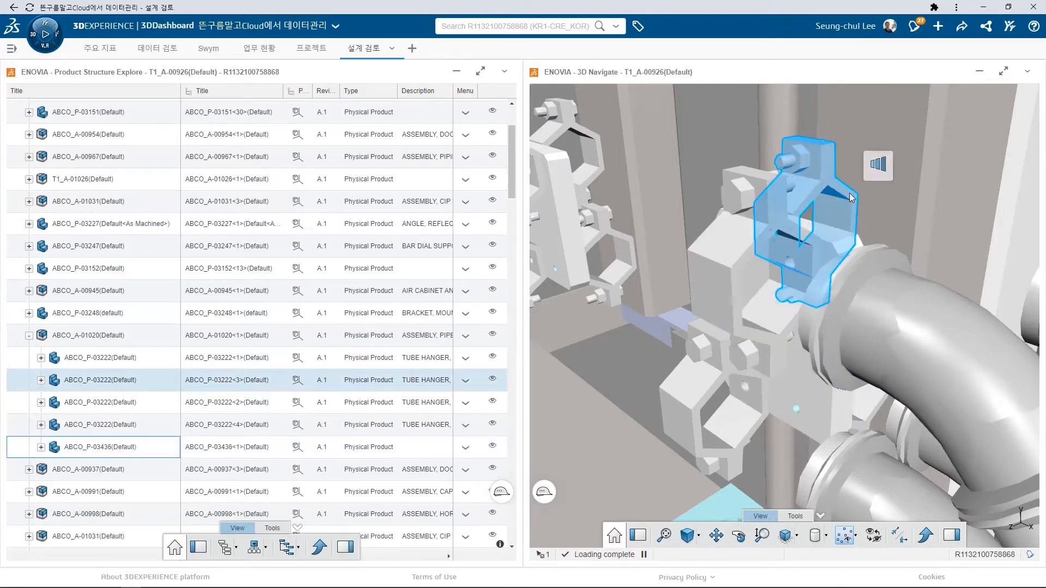
{"action": "mouse_move", "coordinate": [872, 164]}
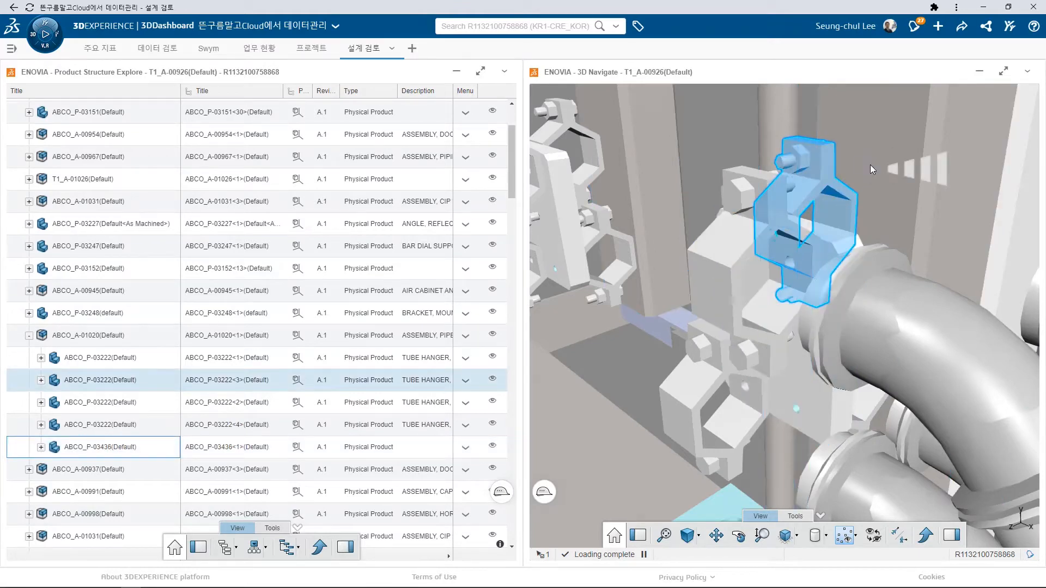
{"action": "left_click", "coordinate": [925, 170]}
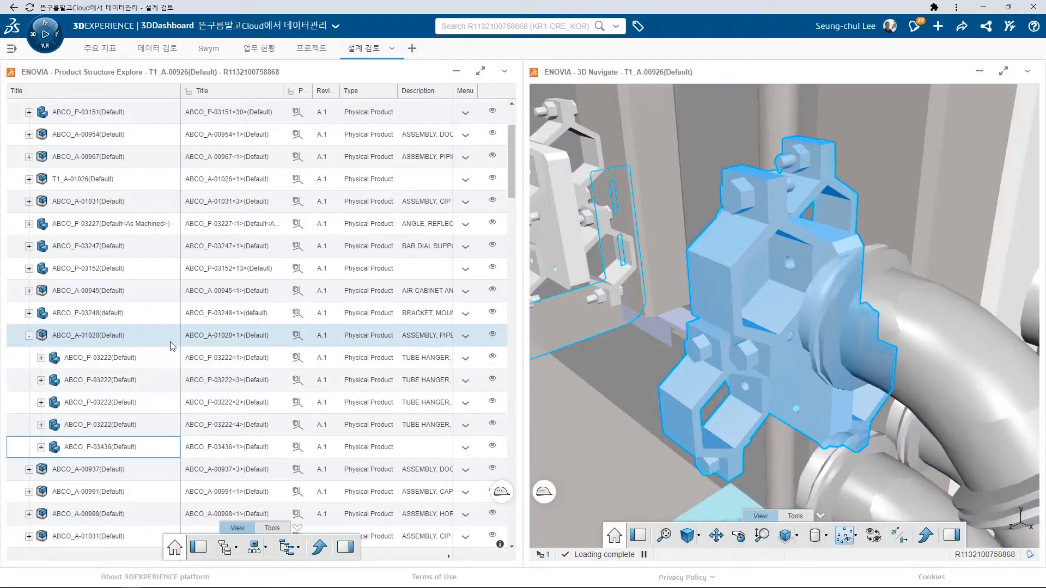
Toggle the 3D visibility of the ABCO_A-01020 assembly off and back on
{"action": "left_click", "coordinate": [498, 339]}
{"action": "left_click", "coordinate": [498, 339]}
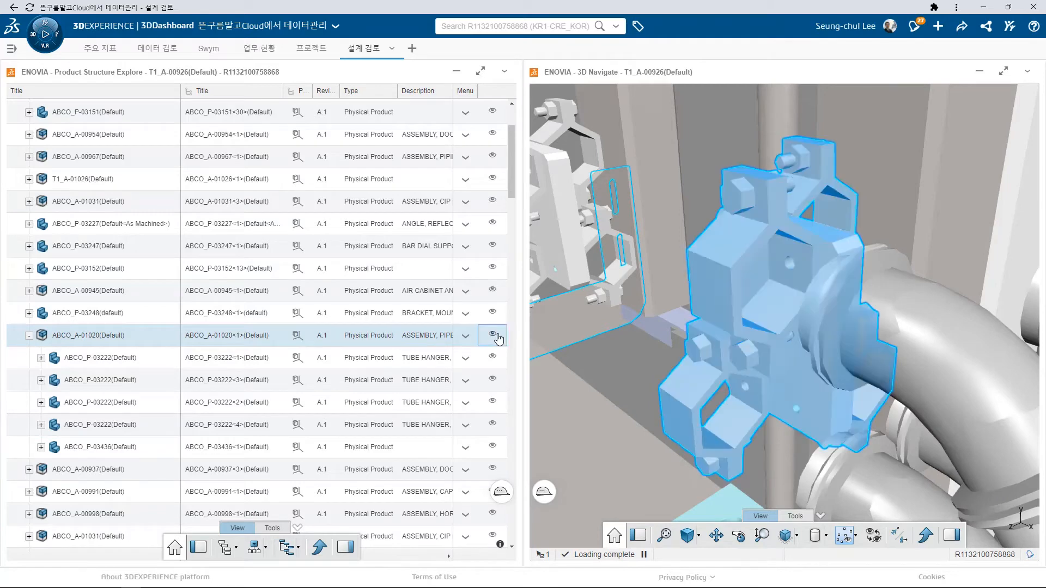
{"action": "left_click", "coordinate": [492, 335]}
{"action": "left_click", "coordinate": [493, 336]}
Show the T1_A-00926 structure in Graph View and expand the ABCO_A-01020 node to inspect its components
{"action": "scroll", "coordinate": [512, 179], "scroll_direction": "up", "scroll_amount": 3}
{"action": "left_click", "coordinate": [67, 109]}
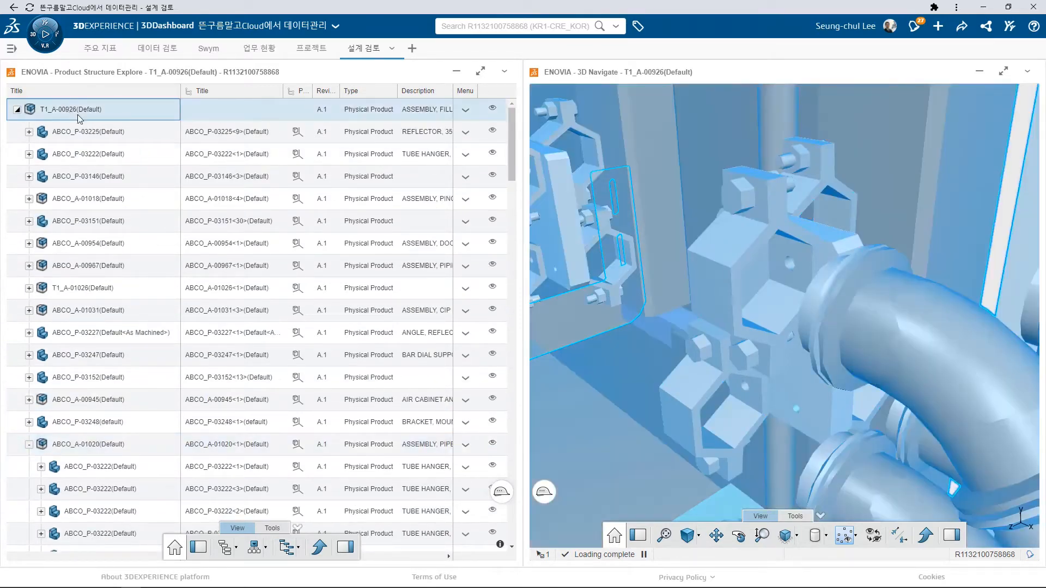
{"action": "left_click", "coordinate": [236, 547]}
{"action": "left_click", "coordinate": [252, 490]}
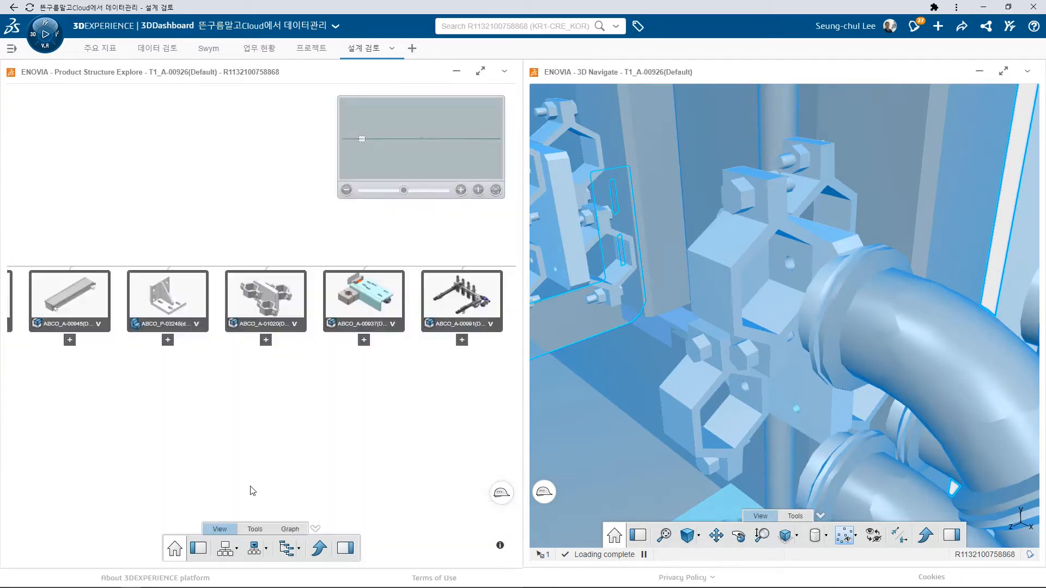
{"action": "left_click", "coordinate": [266, 340]}
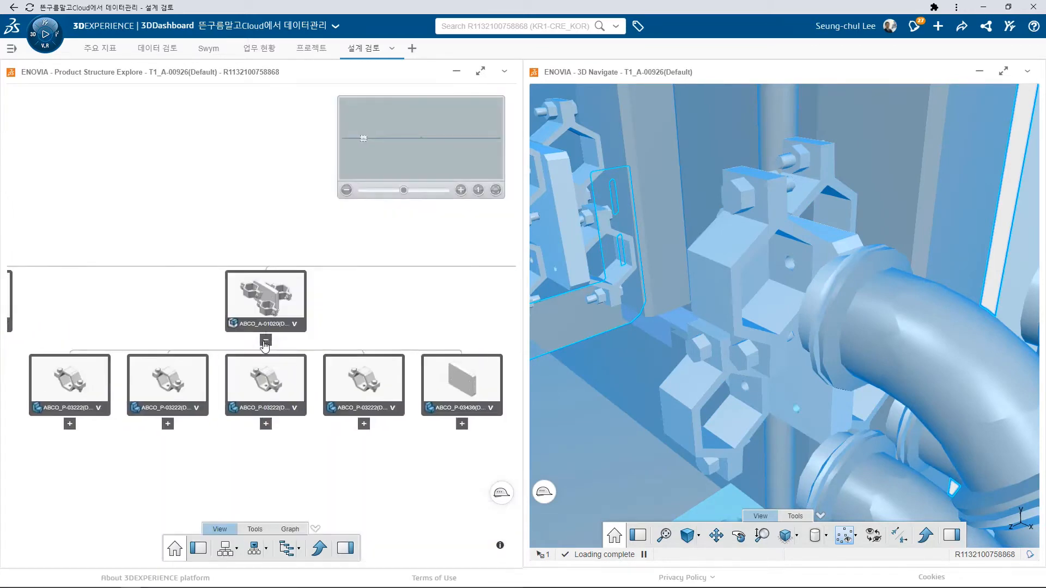
{"action": "scroll", "coordinate": [265, 344], "scroll_direction": "down", "scroll_amount": 4}
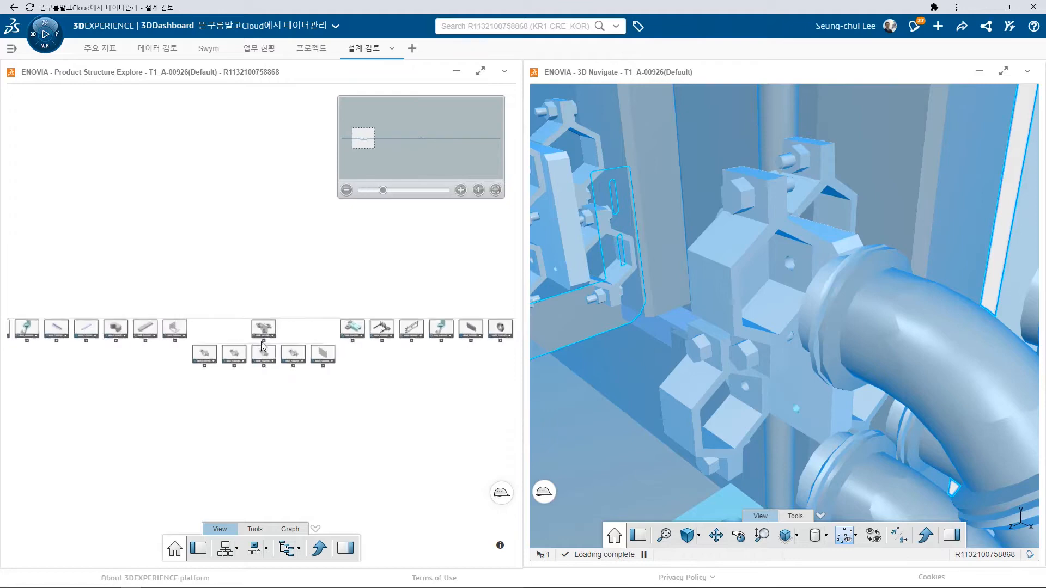
{"action": "scroll", "coordinate": [259, 342], "scroll_direction": "up", "scroll_amount": 1}
Return the product structure to Tree View and collapse its action bar
{"action": "left_click", "coordinate": [238, 549]}
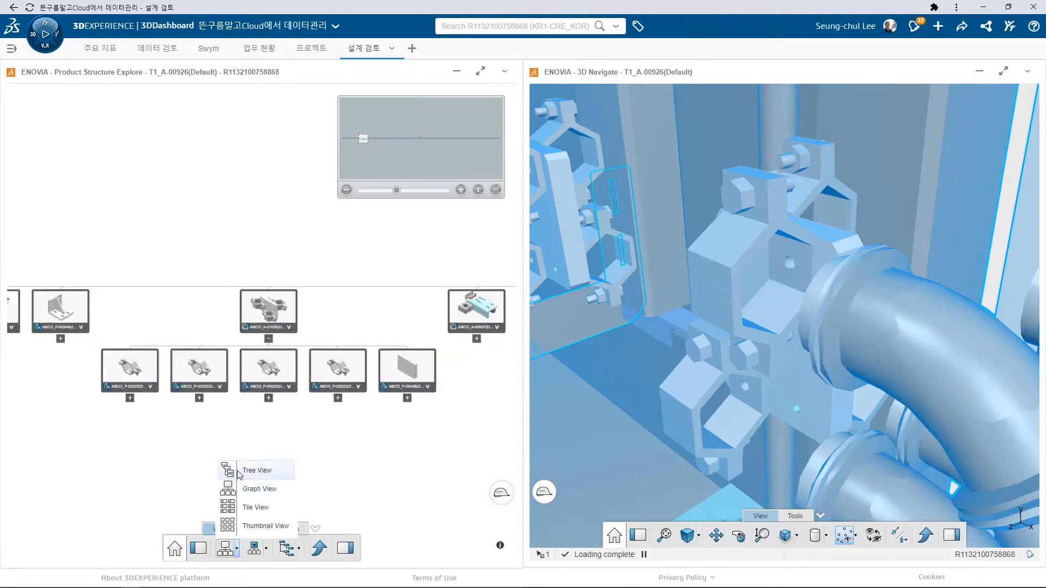
{"action": "left_click", "coordinate": [248, 470]}
{"action": "left_click_drag", "start_coordinate": [268, 561], "coordinate": [240, 572]}
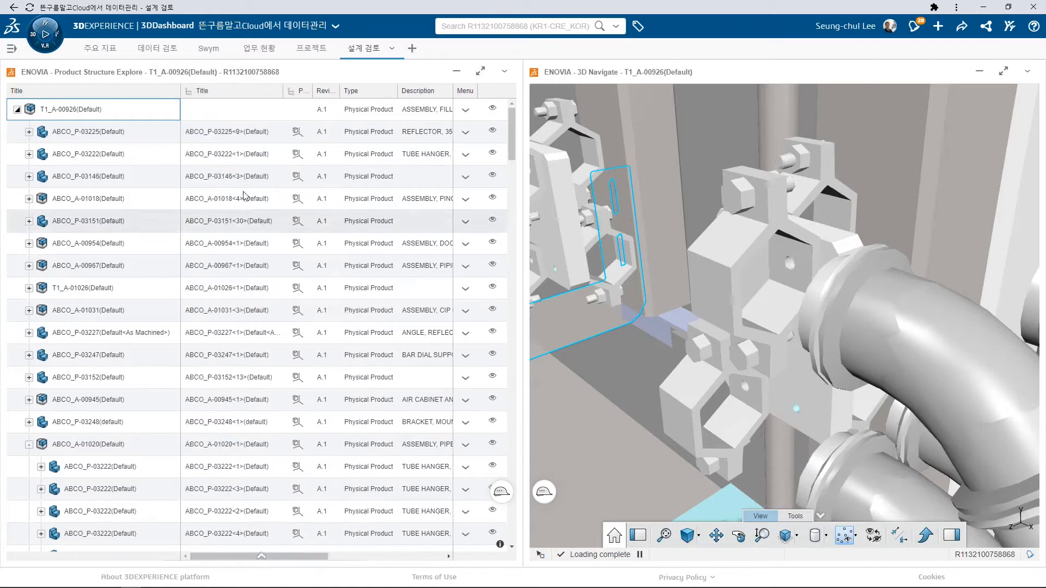
Add a thumbnails column to the product structure through the Tree List View Options
{"action": "right_click", "coordinate": [265, 91]}
{"action": "left_click", "coordinate": [339, 167]}
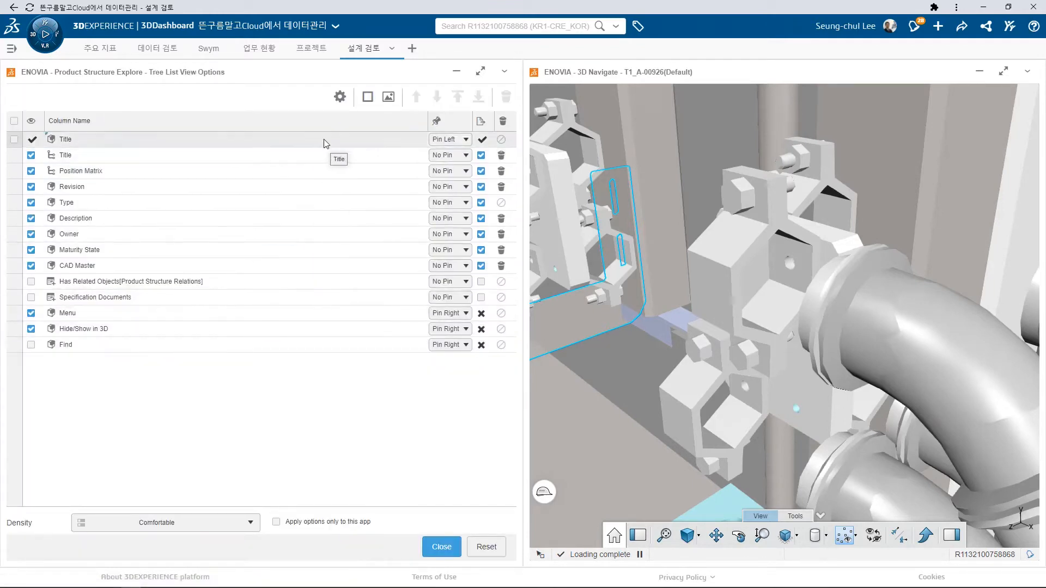
{"action": "left_click", "coordinate": [388, 98]}
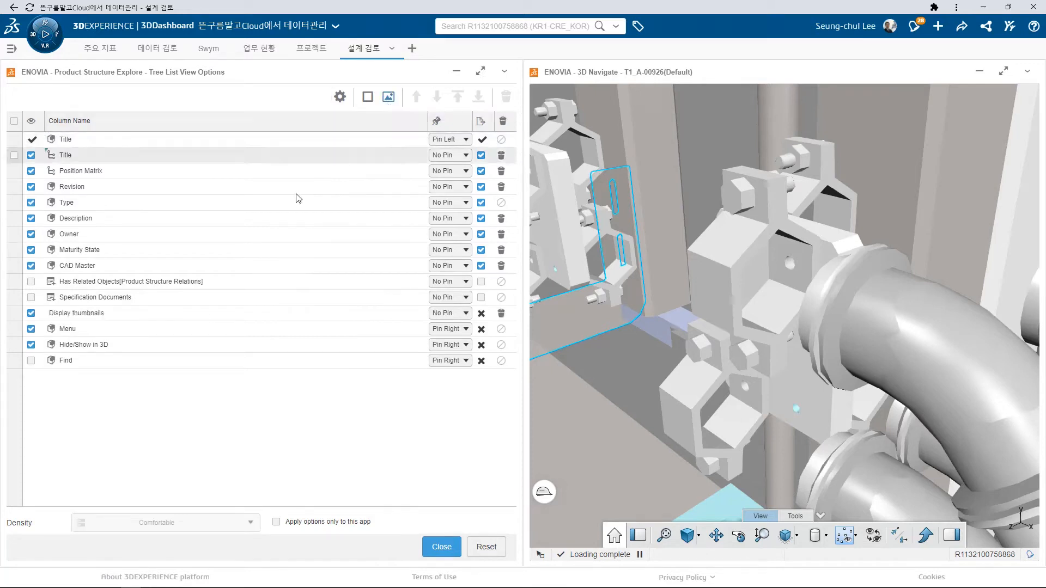
{"action": "left_click", "coordinate": [442, 546]}
Move the thumbnails column between Revision and Type, and browse the part thumbnails
{"action": "left_click_drag", "start_coordinate": [305, 556], "coordinate": [450, 567]}
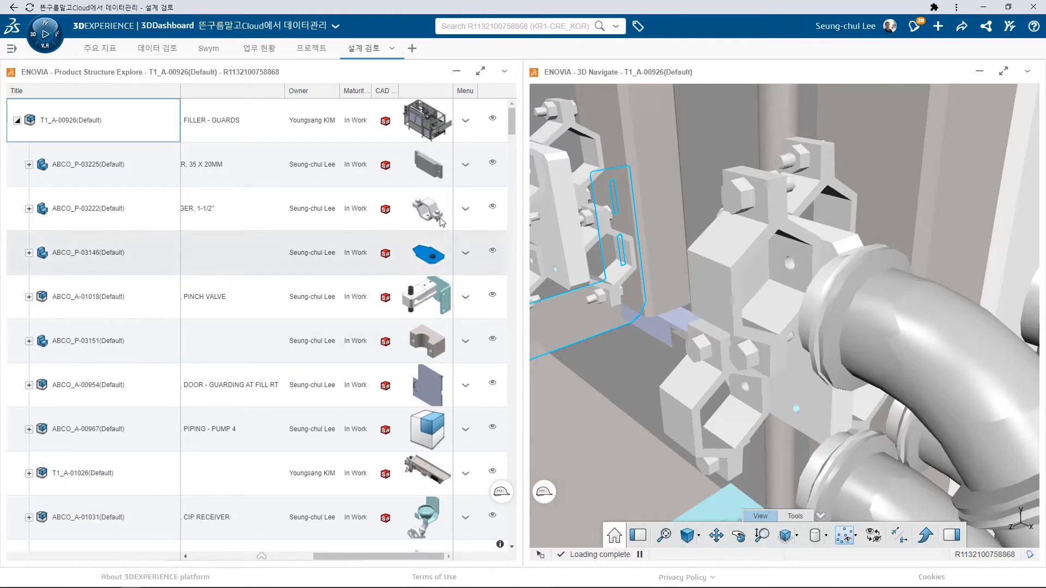
{"action": "left_click_drag", "start_coordinate": [428, 93], "coordinate": [221, 99]}
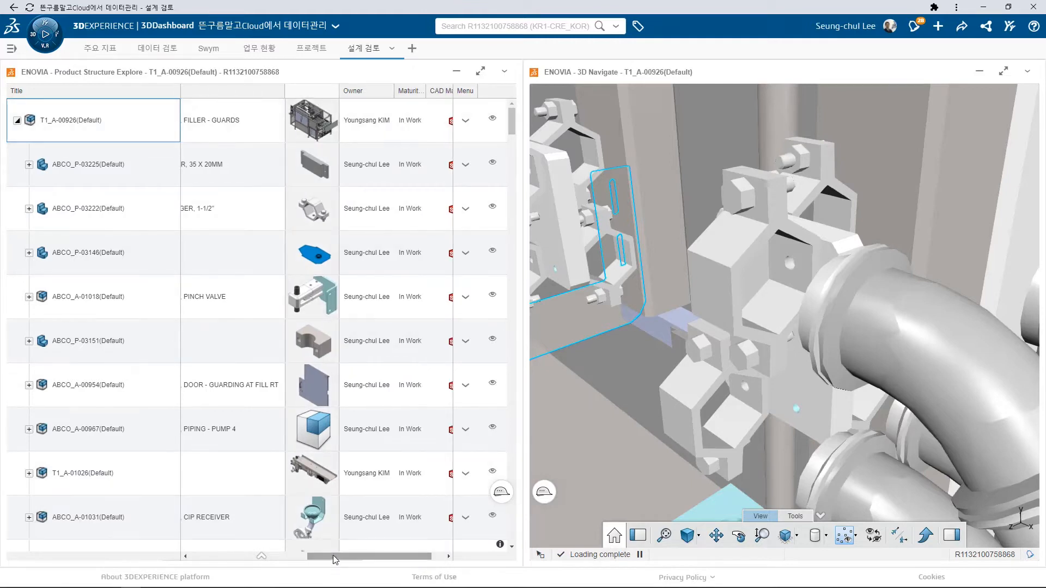
{"action": "left_click_drag", "start_coordinate": [333, 558], "coordinate": [272, 557]}
{"action": "left_click_drag", "start_coordinate": [433, 93], "coordinate": [256, 98]}
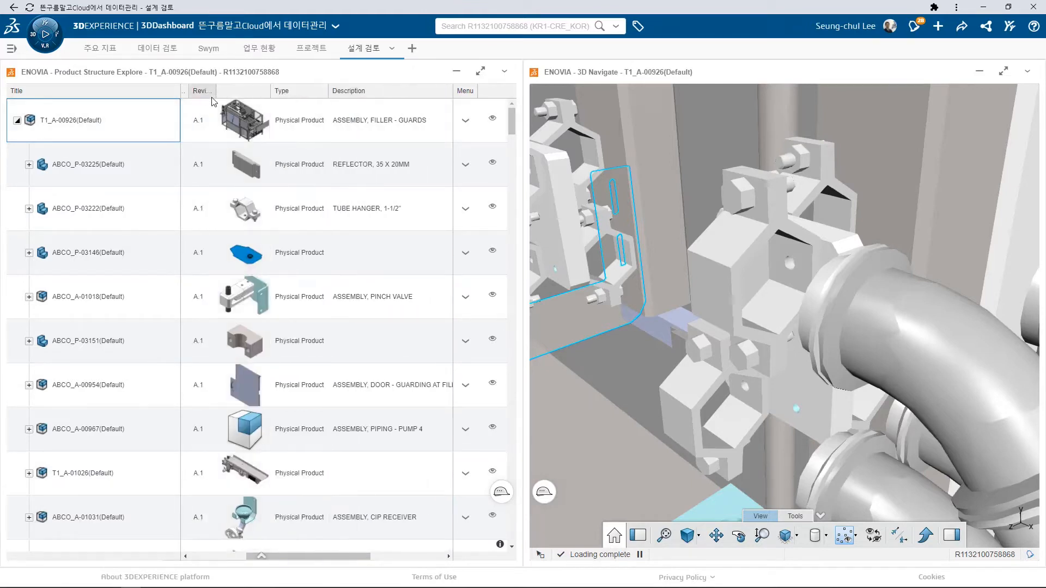
{"action": "scroll", "coordinate": [289, 506], "scroll_direction": "down", "scroll_amount": 10}
{"action": "scroll", "coordinate": [290, 507], "scroll_direction": "down", "scroll_amount": 5}
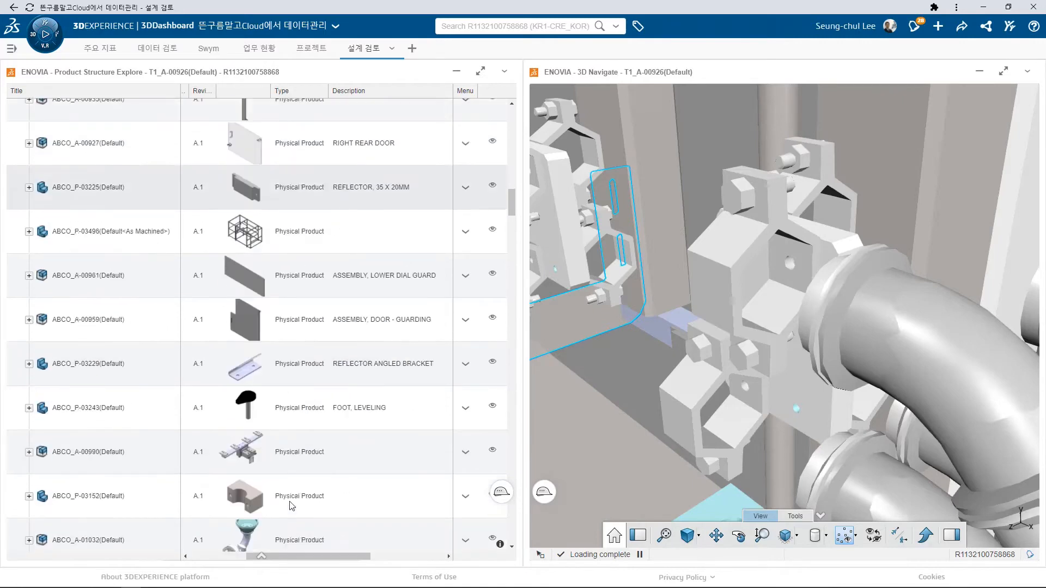
Select the root product T1_A-00926 and open its filter options
{"action": "mouse_move", "coordinate": [264, 560]}
{"action": "left_click", "coordinate": [273, 530]}
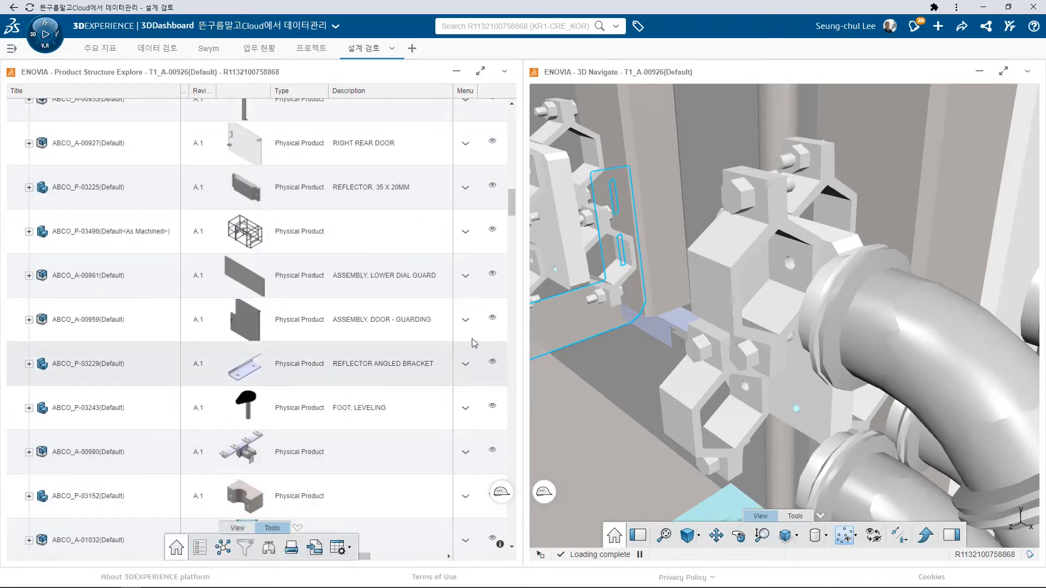
{"action": "left_click_drag", "start_coordinate": [512, 204], "coordinate": [512, 119]}
{"action": "left_click", "coordinate": [145, 117]}
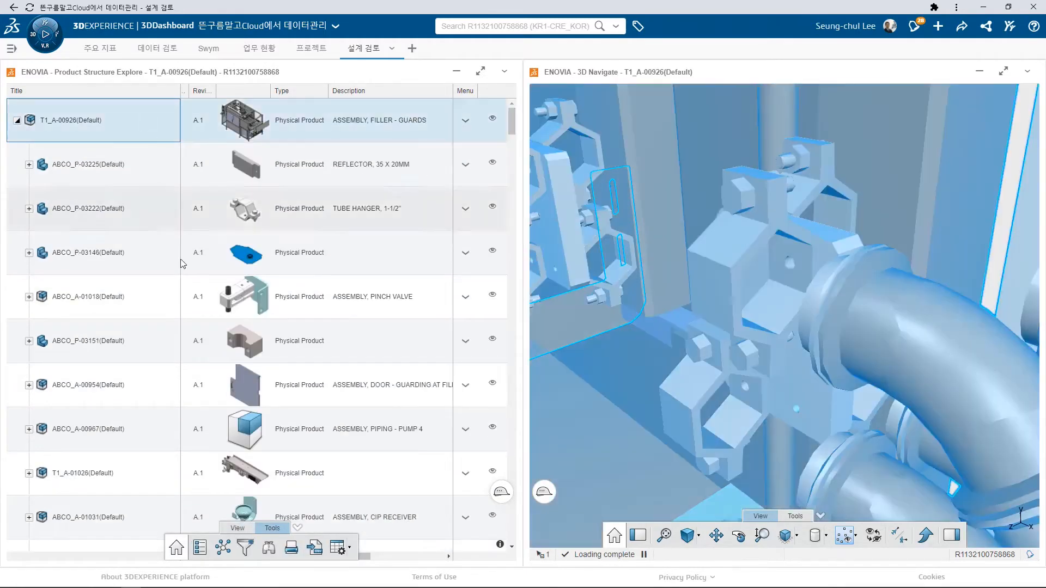
{"action": "left_click", "coordinate": [245, 548]}
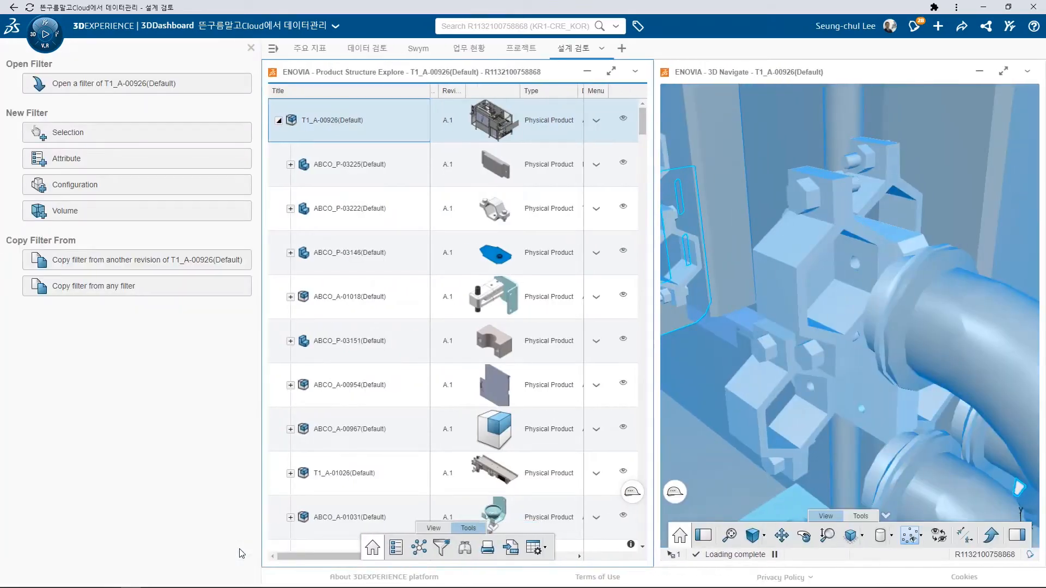
Apply a new attribute filter to T1_A-00926 that keeps objects whose Description contains "door"
{"action": "left_click", "coordinate": [121, 158]}
{"action": "left_click", "coordinate": [153, 179]}
{"action": "left_click_drag", "start_coordinate": [154, 211], "coordinate": [154, 252]}
{"action": "left_click", "coordinate": [97, 282]}
{"action": "type", "text": "door"}
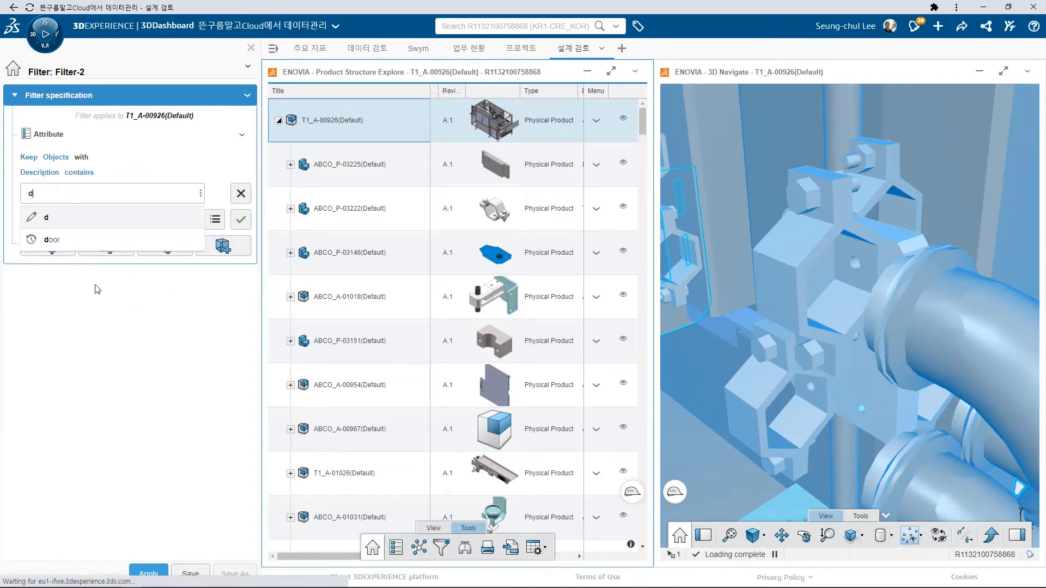
{"action": "key", "text": "Return"}
{"action": "left_click", "coordinate": [240, 221]}
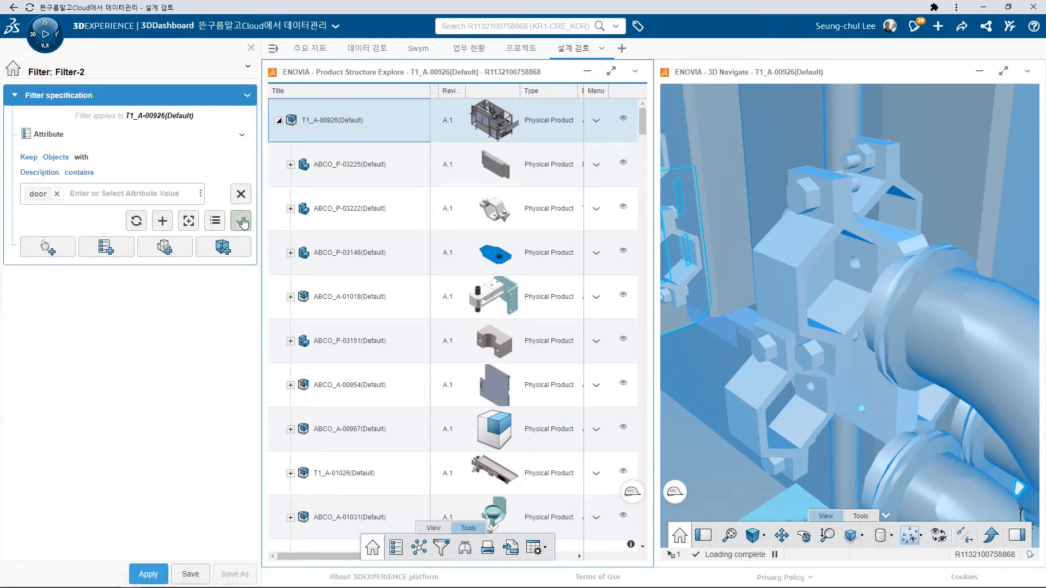
{"action": "left_click", "coordinate": [149, 573]}
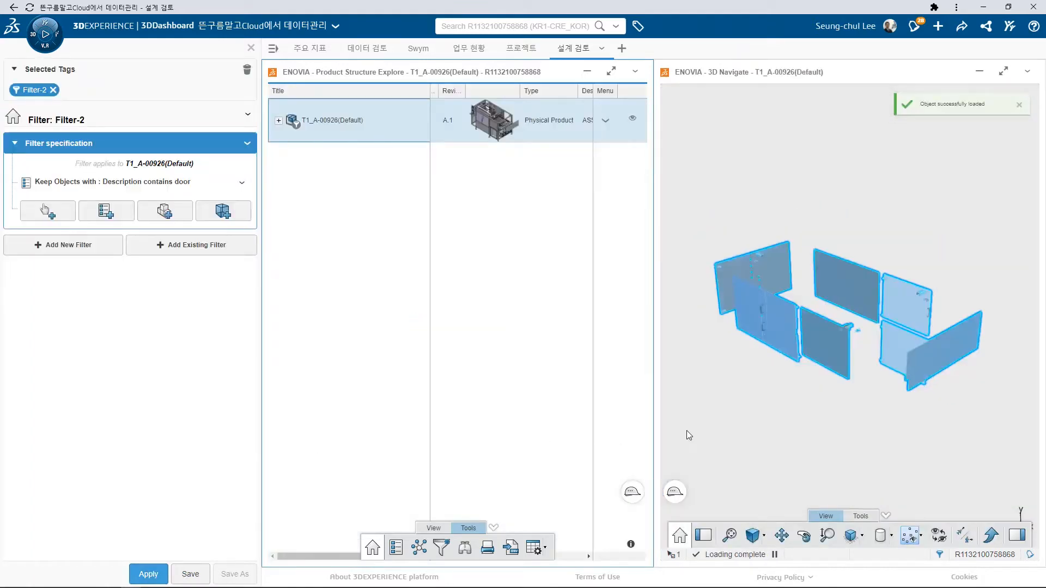
Inspect the filtered doors in 3D, expand T1_A-00926 in the product structure and close the filter options
{"action": "left_click", "coordinate": [759, 408]}
{"action": "middle_click_drag", "start_coordinate": [857, 411], "coordinate": [802, 374]}
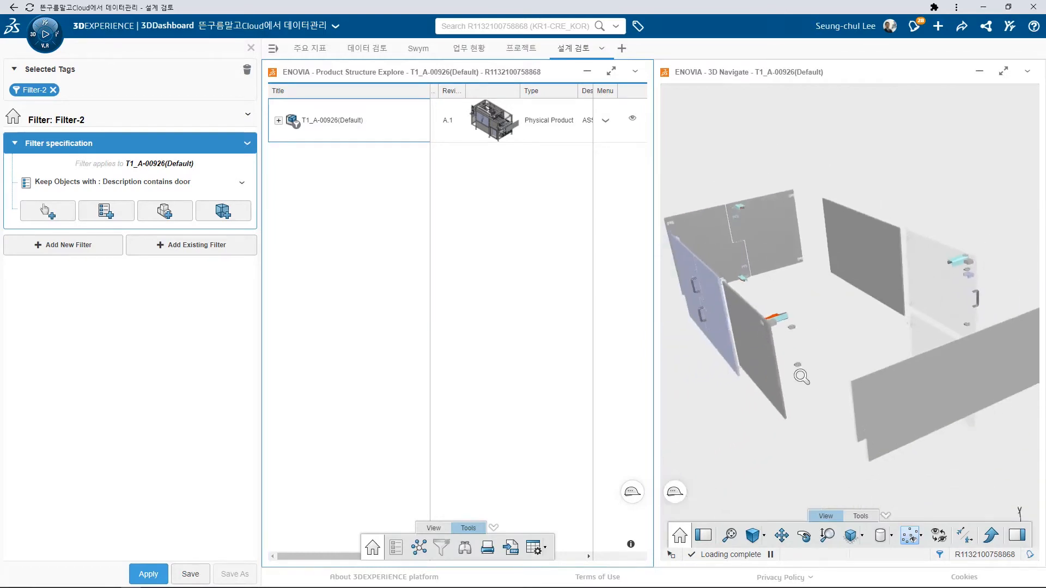
{"action": "left_click", "coordinate": [278, 120]}
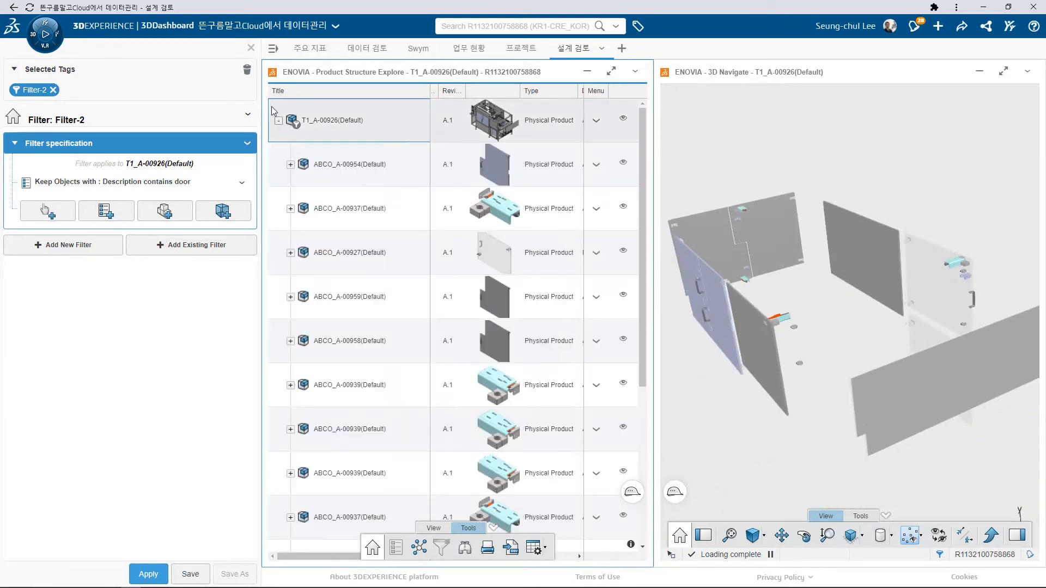
{"action": "left_click", "coordinate": [250, 48]}
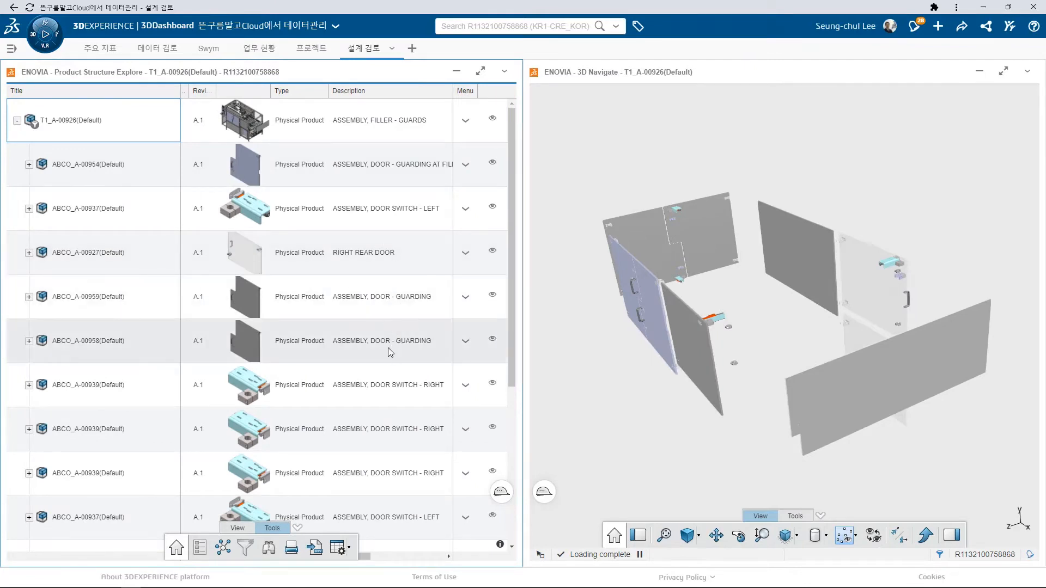
Remove the door filter from the root product T1_A-00926 and view the whole machine in 3D
{"action": "left_click", "coordinate": [36, 125]}
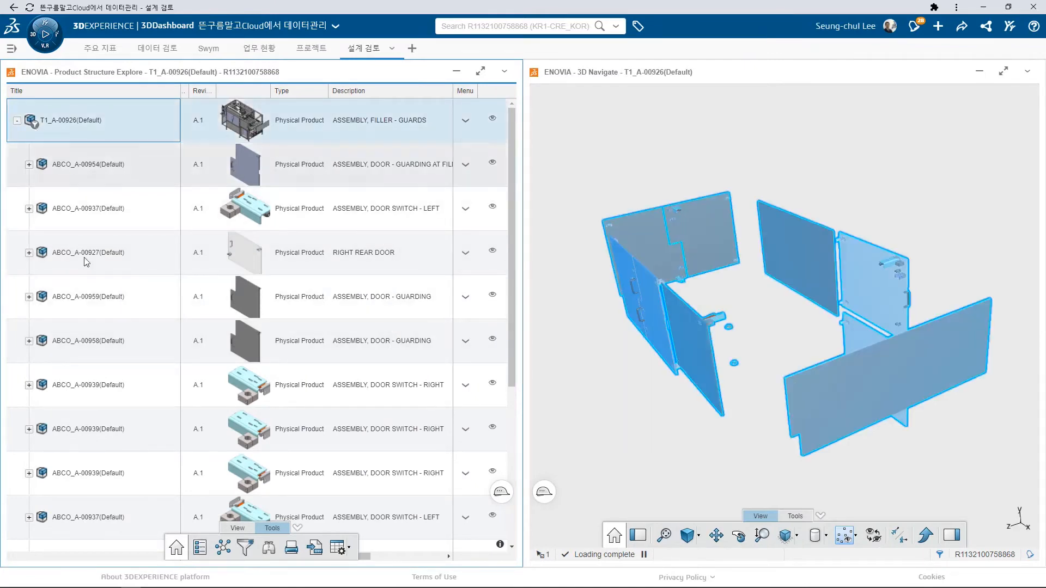
{"action": "left_click", "coordinate": [245, 548]}
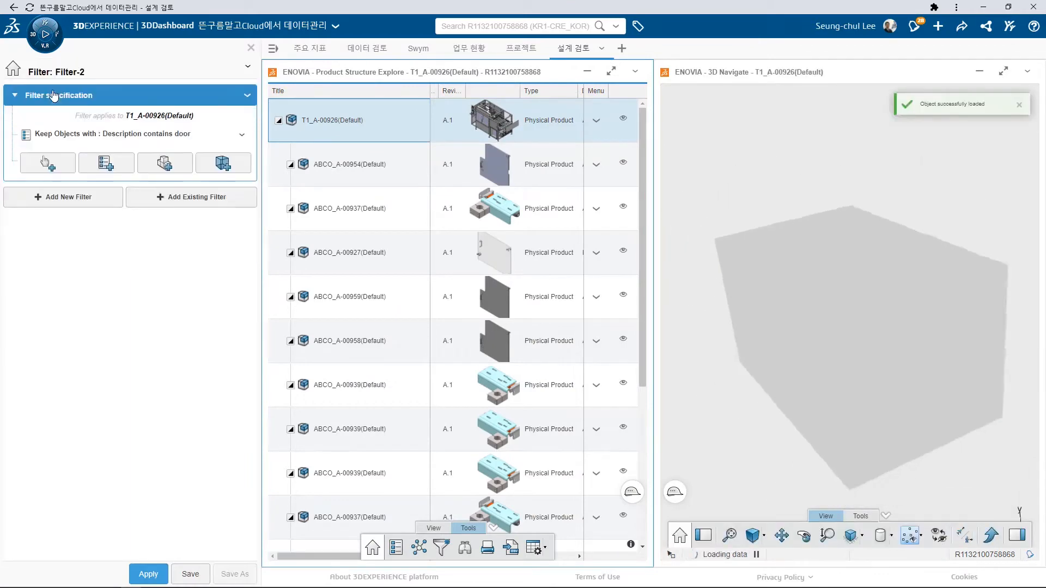
{"action": "left_click", "coordinate": [251, 48]}
{"action": "middle_click_drag", "start_coordinate": [654, 337], "coordinate": [774, 401]}
{"action": "scroll", "coordinate": [780, 336], "scroll_direction": "up", "scroll_amount": 2}
{"action": "scroll", "coordinate": [780, 336], "scroll_direction": "up", "scroll_amount": 3}
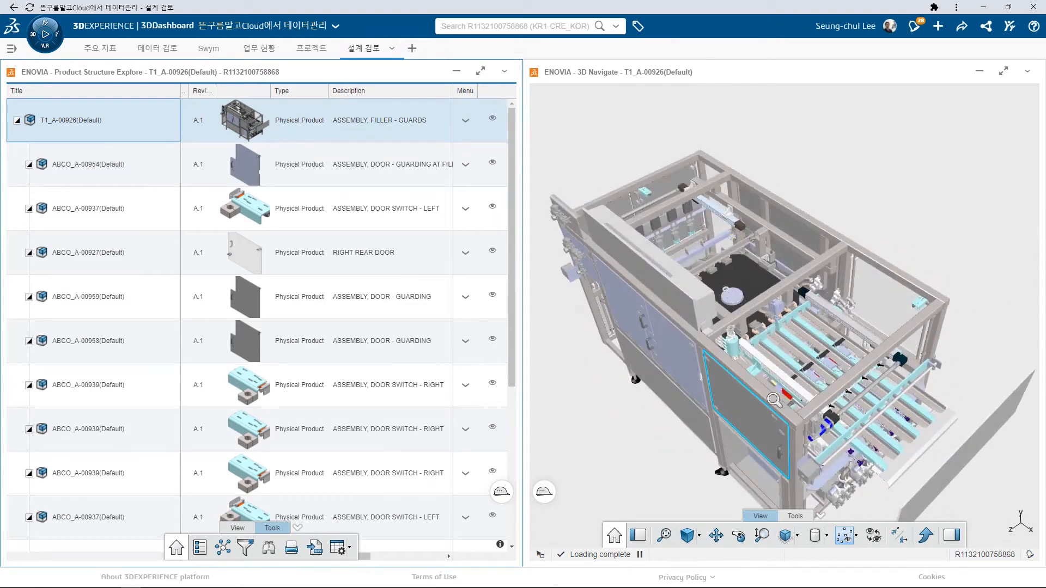
Measure the minimum distance between the two long upper edges of the machine frame and place the dimension beside the model
{"action": "left_click", "coordinate": [797, 517]}
{"action": "left_click", "coordinate": [806, 538]}
{"action": "left_click", "coordinate": [766, 388]}
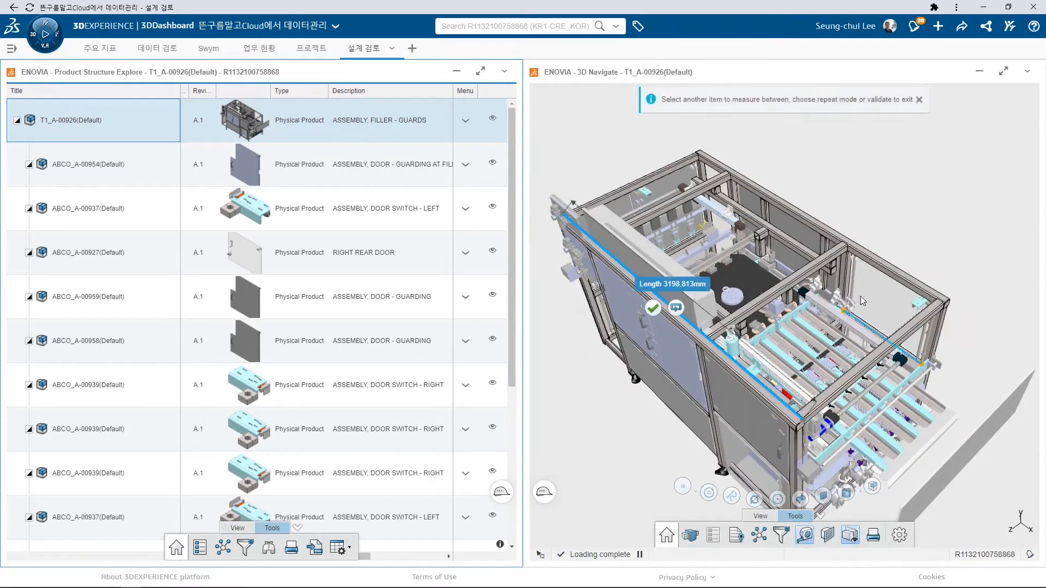
{"action": "left_click", "coordinate": [896, 274]}
{"action": "left_click_drag", "start_coordinate": [656, 168], "coordinate": [649, 142]}
{"action": "left_click", "coordinate": [684, 153]}
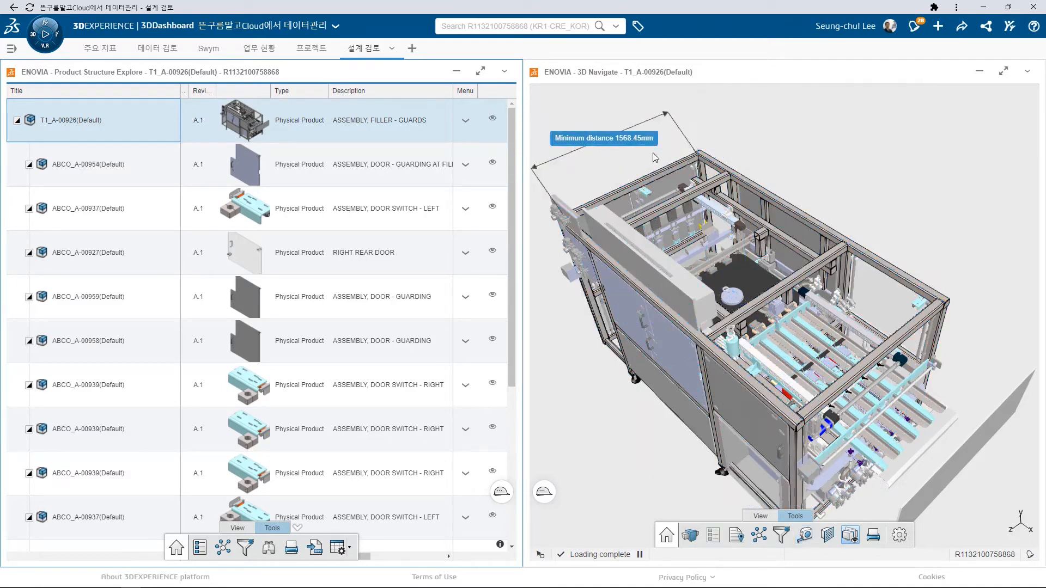
Section the machine crosswise, shift the cutting plane to about 596 mm and inspect the cut interior
{"action": "left_click", "coordinate": [828, 536]}
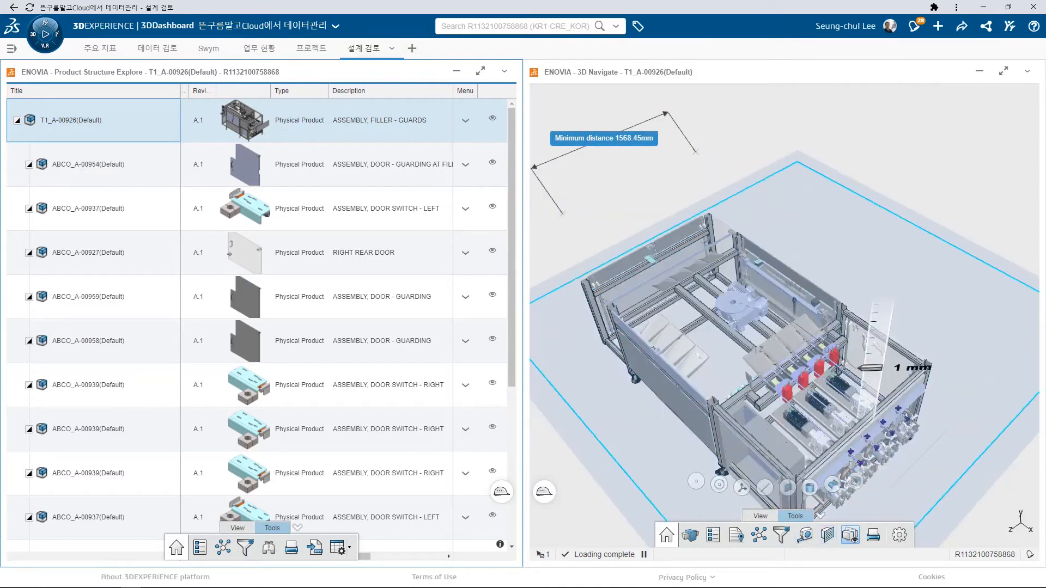
{"action": "left_click", "coordinate": [810, 333]}
{"action": "left_click_drag", "start_coordinate": [810, 332], "coordinate": [867, 376]}
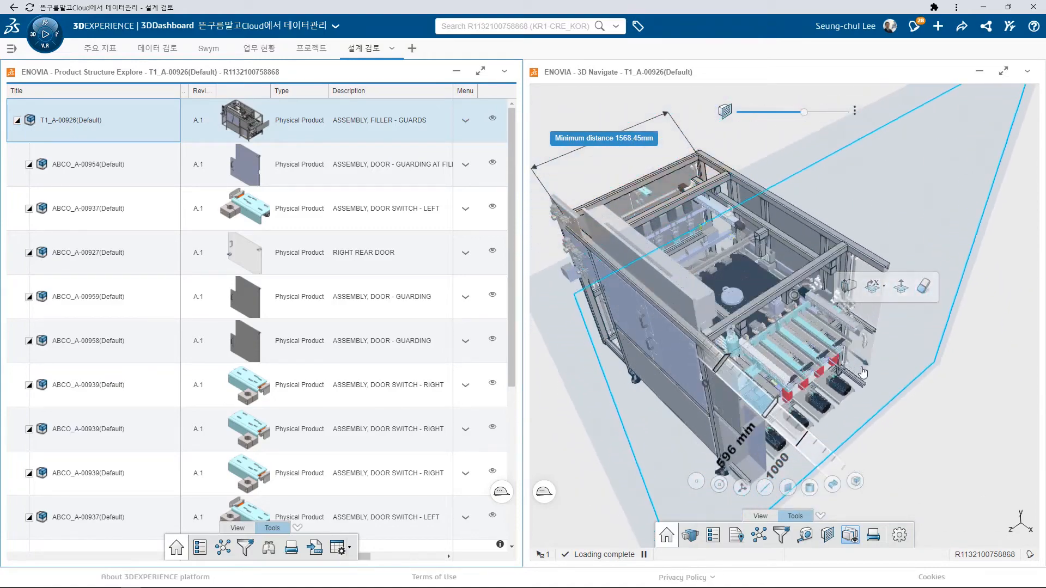
{"action": "left_click", "coordinate": [913, 431]}
{"action": "middle_click_drag", "start_coordinate": [840, 455], "coordinate": [817, 266]}
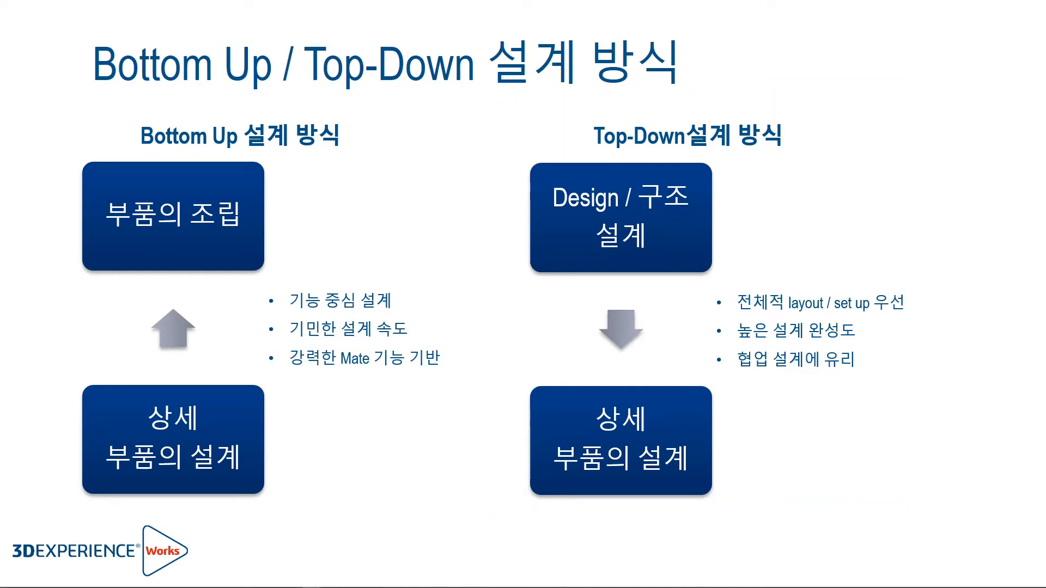
{"action": "key", "text": "Right"}
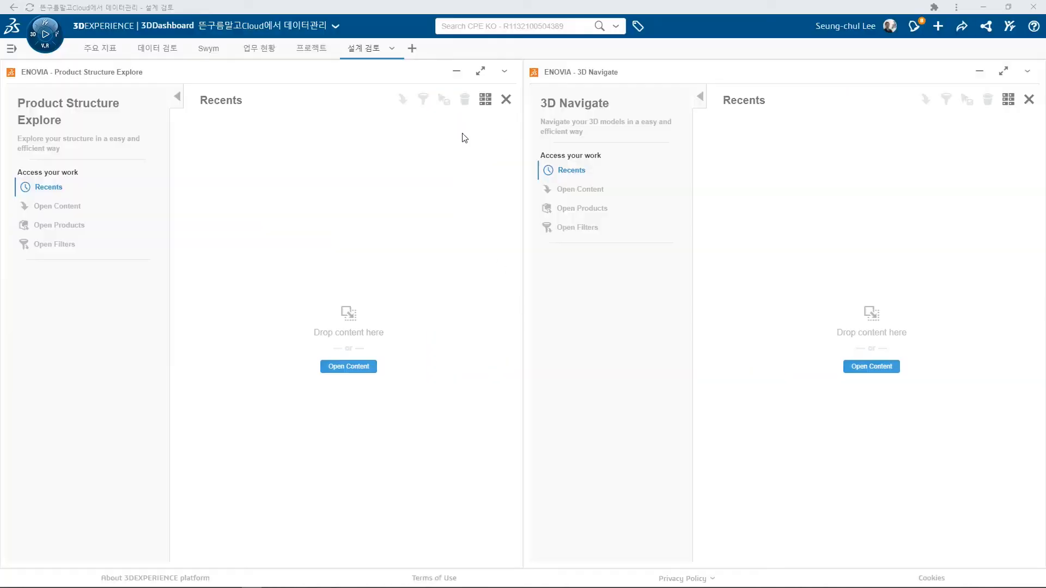
Create a new dashboard tab named "Top-Down설계"
{"action": "left_click", "coordinate": [413, 48]}
{"action": "type", "text": "To"}
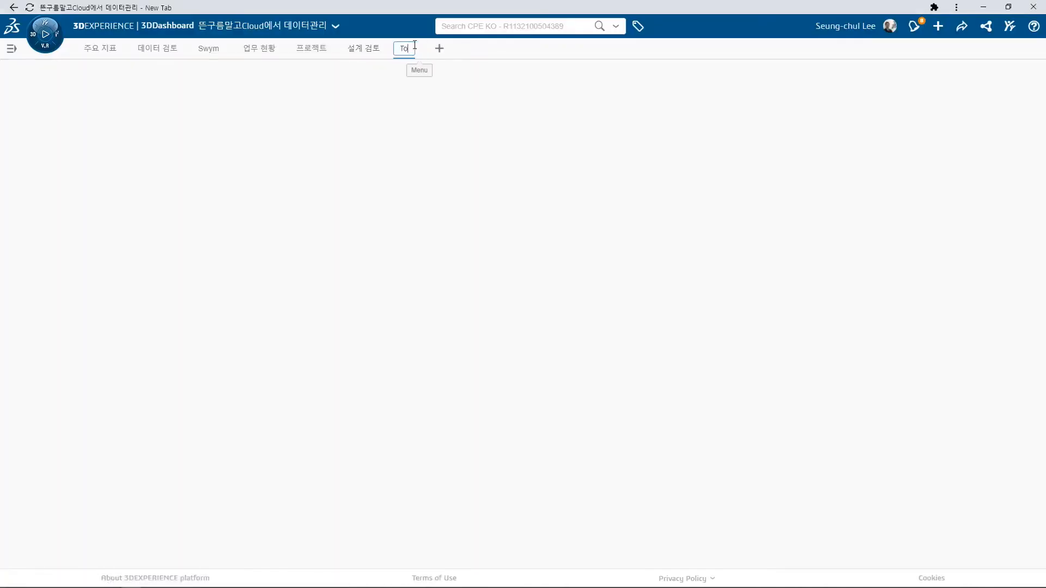
{"action": "type", "text": "p-B"}
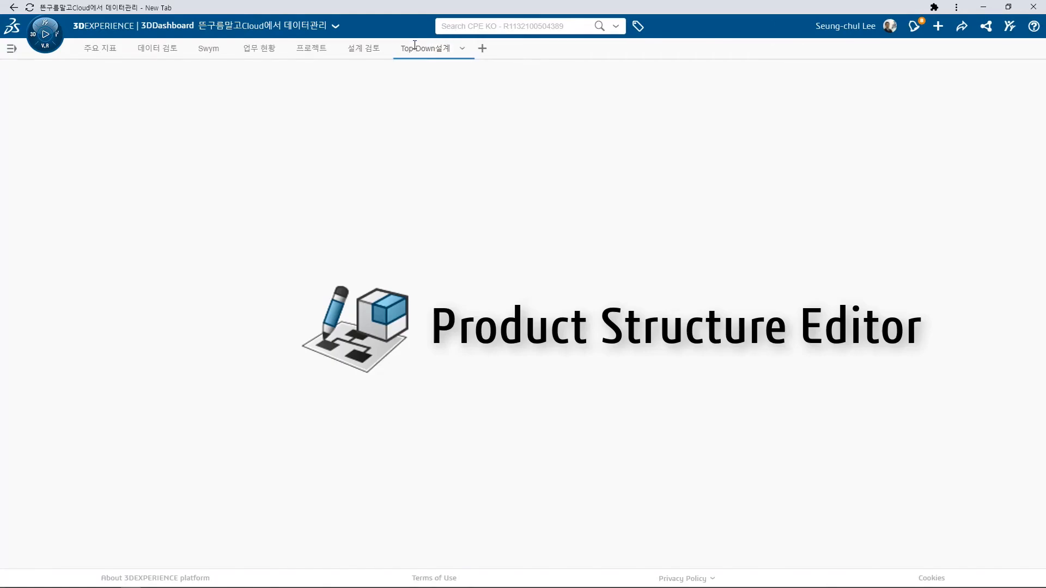
Add the Product Structure Editor and 3D Compose apps side by side to the Top-Down설계 tab and fit them to the page
{"action": "left_click", "coordinate": [45, 34]}
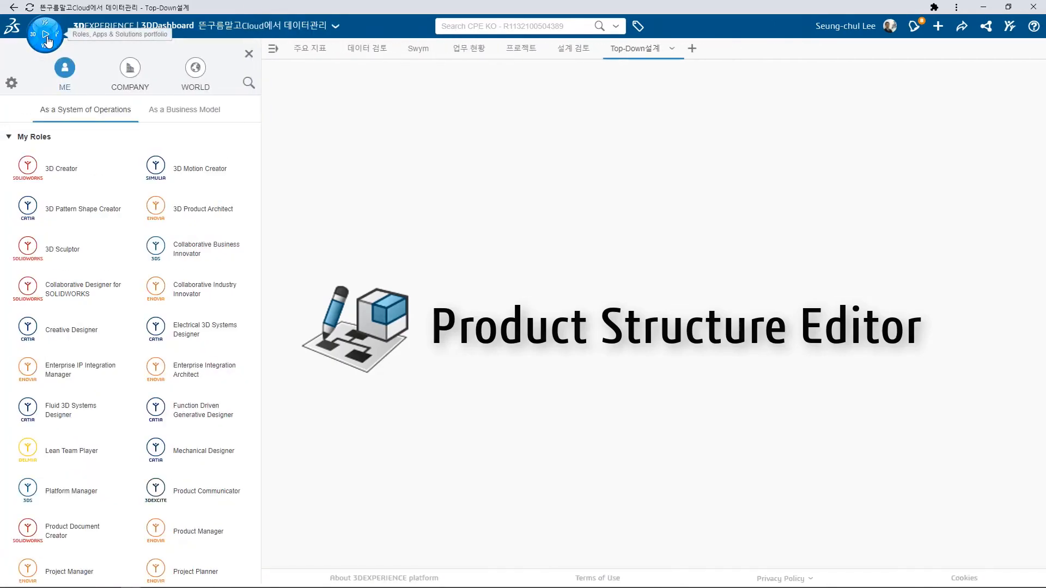
{"action": "type", "text": "product"}
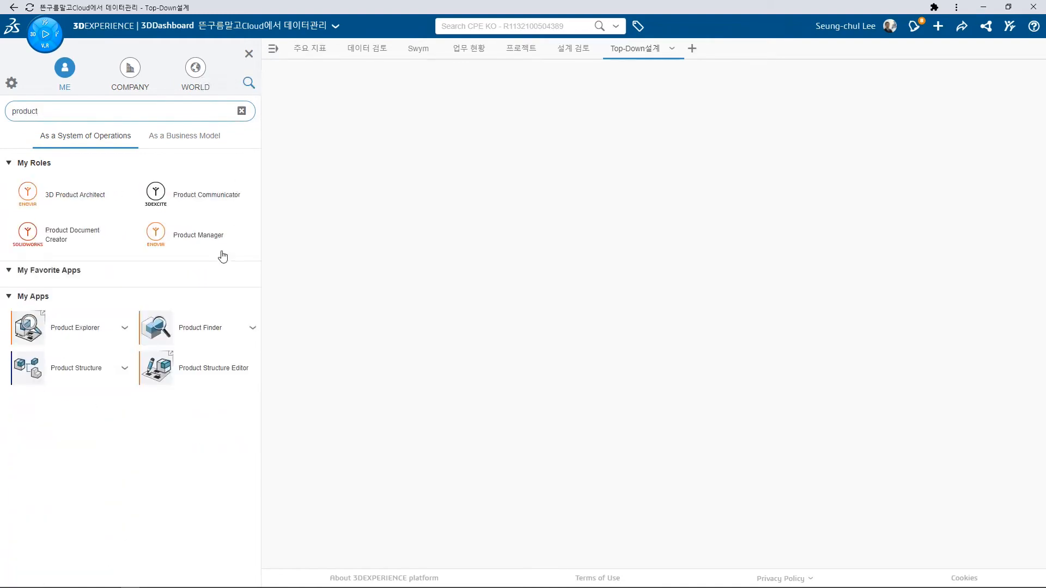
{"action": "left_click_drag", "start_coordinate": [165, 369], "coordinate": [348, 330]}
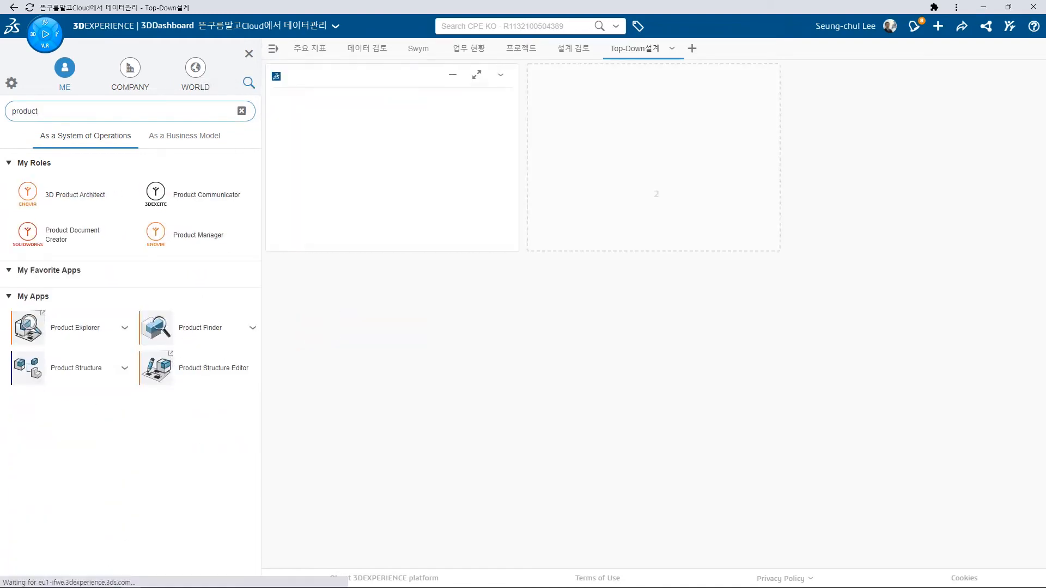
{"action": "left_click", "coordinate": [247, 52]}
{"action": "left_click", "coordinate": [463, 49]}
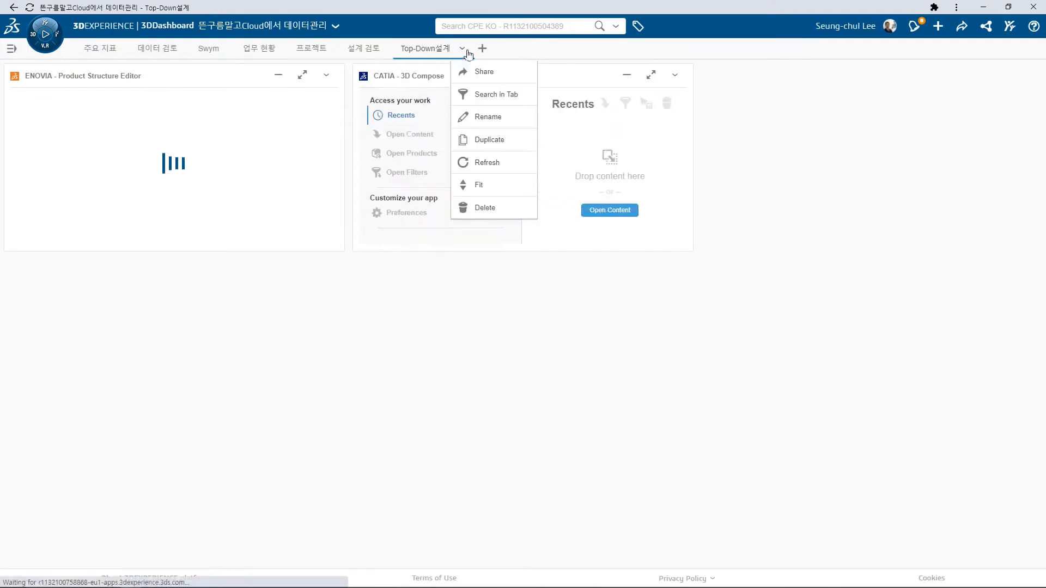
{"action": "left_click", "coordinate": [477, 163]}
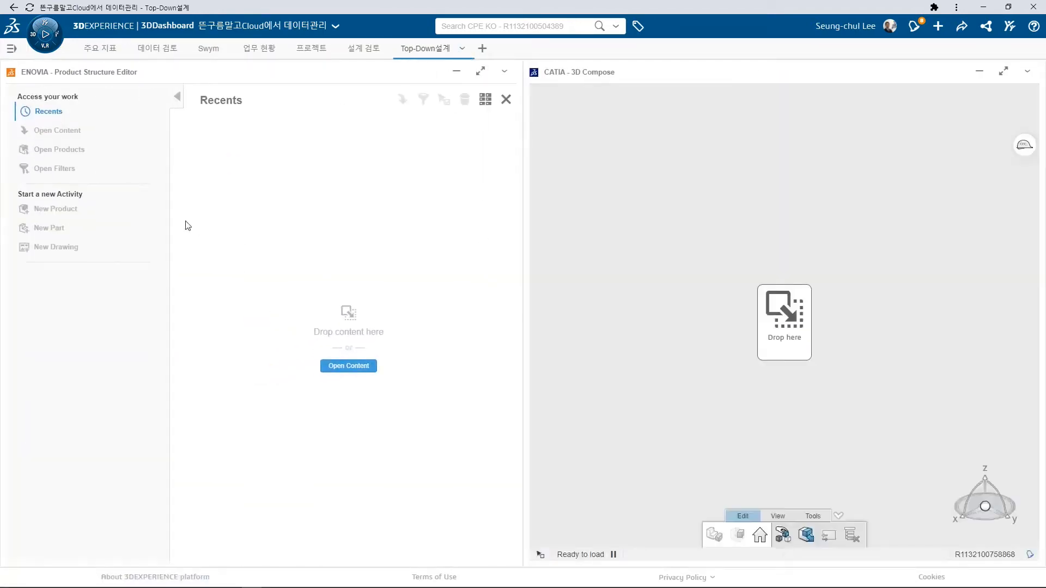
Create a new product titled "Laser Cutting Machine" from the SOLIDWORKS assembly template
{"action": "left_click", "coordinate": [75, 212]}
{"action": "left_click_drag", "start_coordinate": [399, 280], "coordinate": [400, 490]}
{"action": "left_click", "coordinate": [110, 321]}
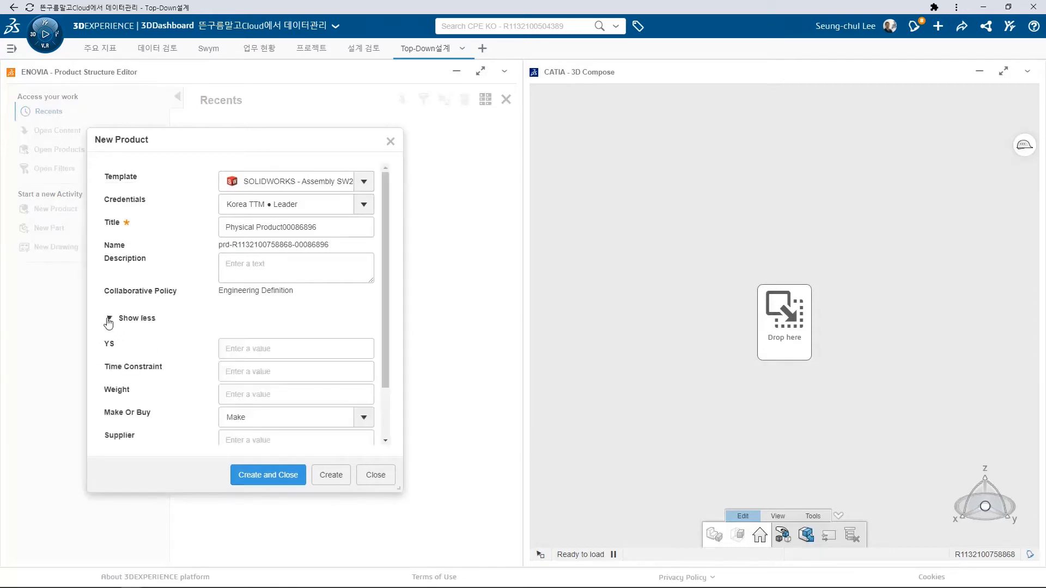
{"action": "left_click", "coordinate": [109, 321]}
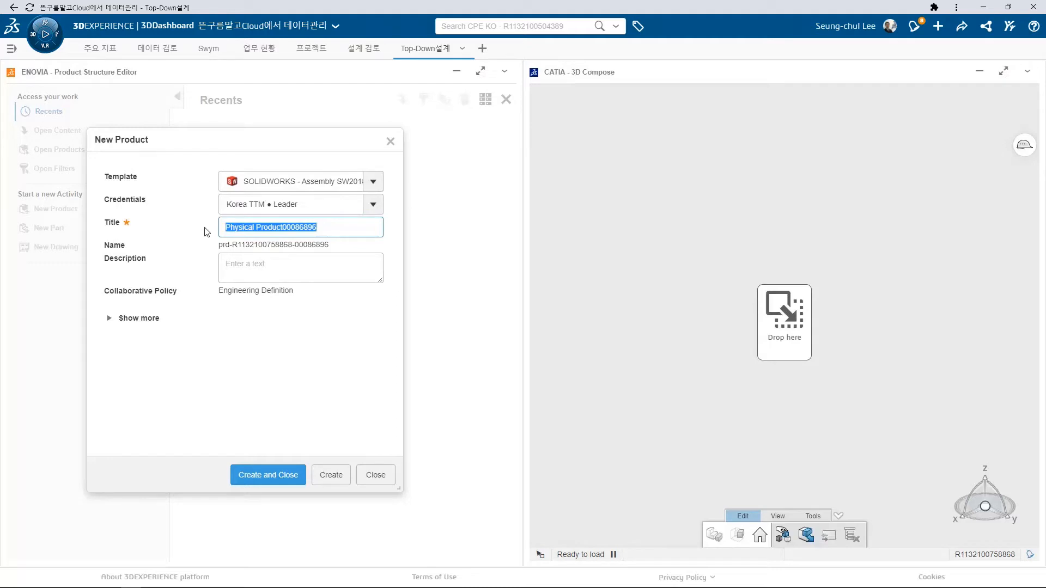
{"action": "left_click", "coordinate": [251, 473]}
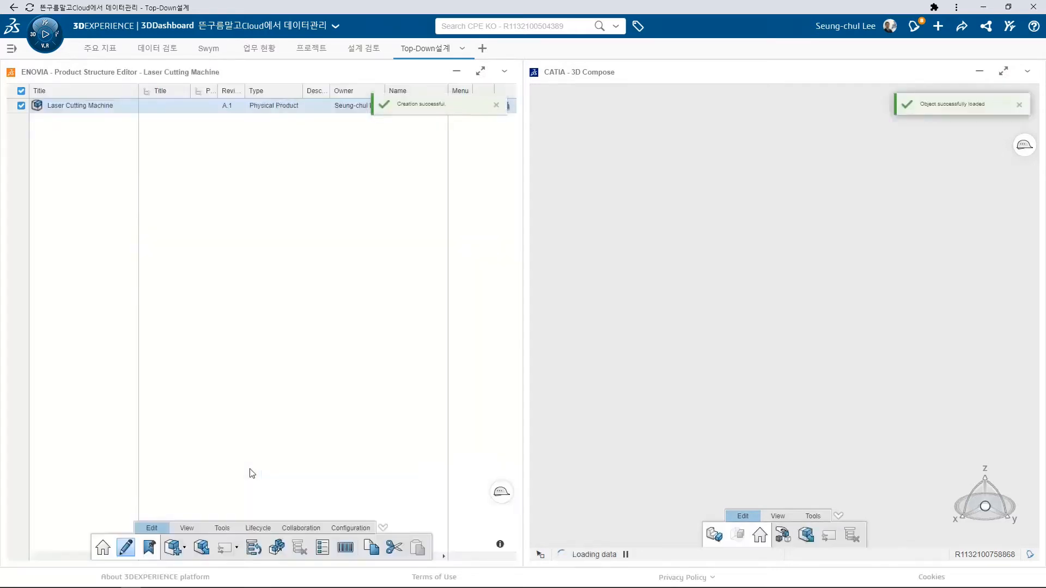
Insert two new products titled "chassis" and "Picker" under Laser Cutting Machine
{"action": "left_click", "coordinate": [174, 547]}
{"action": "left_click", "coordinate": [261, 263]}
{"action": "left_click", "coordinate": [173, 547]}
{"action": "left_click_drag", "start_coordinate": [322, 222], "coordinate": [221, 222]}
{"action": "type", "text": "Pic"}
{"action": "left_click", "coordinate": [261, 263]}
Insert a new product "Feeder" under Picker and a new product "Tester" under Laser Cutting Machine
{"action": "left_click", "coordinate": [173, 547]}
{"action": "type", "text": "Feeder"}
{"action": "left_click", "coordinate": [256, 265]}
{"action": "left_click", "coordinate": [173, 548]}
{"action": "type", "text": "Tester"}
{"action": "left_click", "coordinate": [283, 264]}
Insert two new products titled "Frame" and "Base" under Laser Cutting Machine
{"action": "left_click", "coordinate": [174, 547]}
{"action": "triple_click", "coordinate": [327, 224]}
{"action": "type", "text": "Frame"}
{"action": "left_click", "coordinate": [272, 264]}
{"action": "left_click", "coordinate": [173, 547]}
{"action": "type", "text": "Base"}
{"action": "left_click", "coordinate": [272, 264]}
Insert a new product "Sensor" under Base and a new product "electrical" under Sensor
{"action": "left_click", "coordinate": [173, 547]}
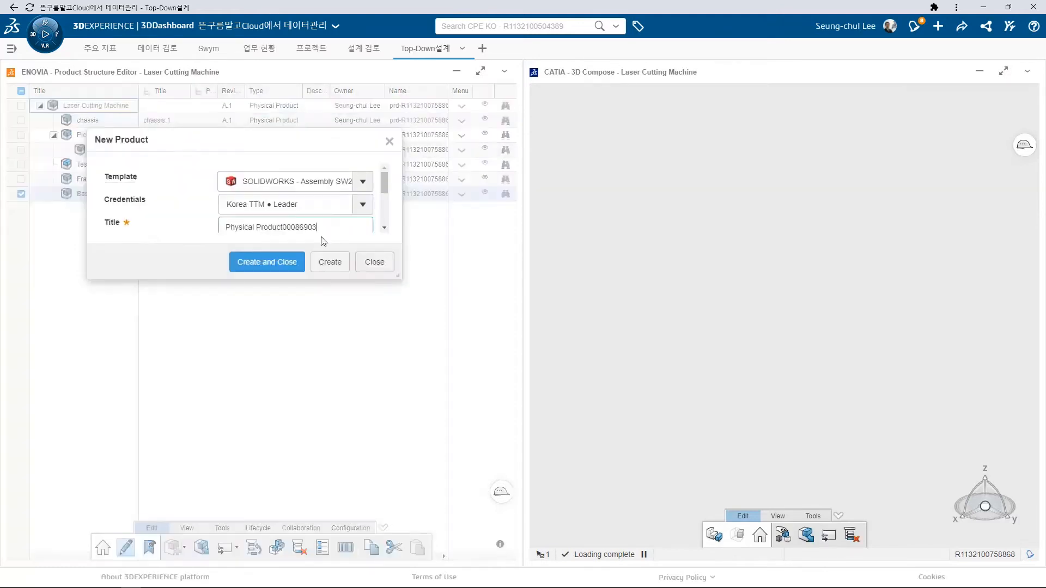
{"action": "left_click", "coordinate": [277, 264]}
{"action": "left_click", "coordinate": [174, 548]}
{"action": "left_click", "coordinate": [283, 264]}
Insert a new product titled "Mechanism" under electrical
{"action": "left_click", "coordinate": [173, 547]}
{"action": "left_click", "coordinate": [324, 223]}
{"action": "triple_click", "coordinate": [323, 222]}
{"action": "type", "text": "Mechanism"}
{"action": "left_click", "coordinate": [267, 262]}
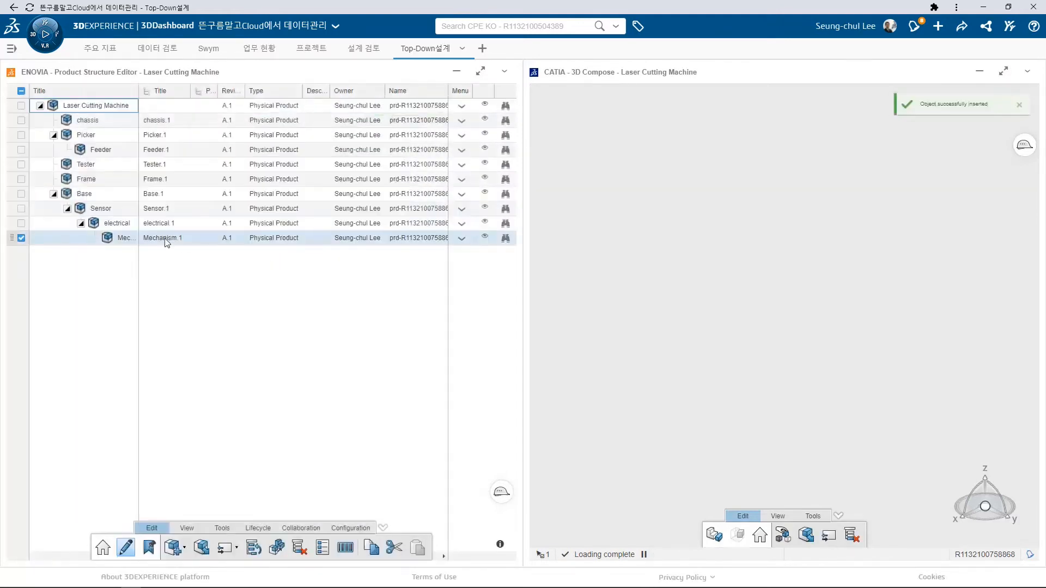
Rearrange the structure so Mechanism, Sensor and electrical sit directly under Laser Cutting Machine, with Picker, Feeder and Tester under Mechanism
{"action": "left_click_drag", "start_coordinate": [125, 241], "coordinate": [107, 109]}
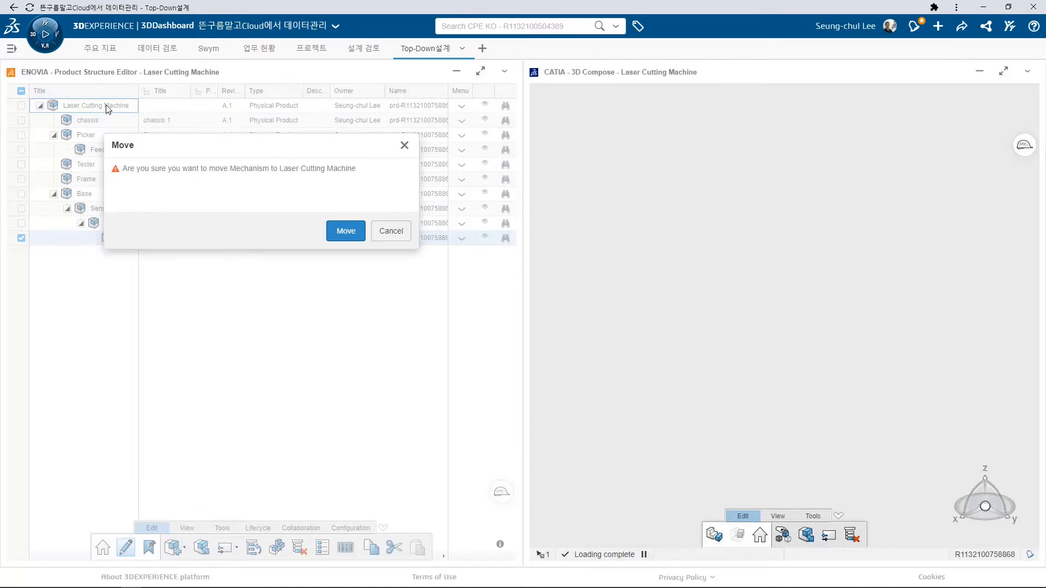
{"action": "left_click", "coordinate": [330, 232]}
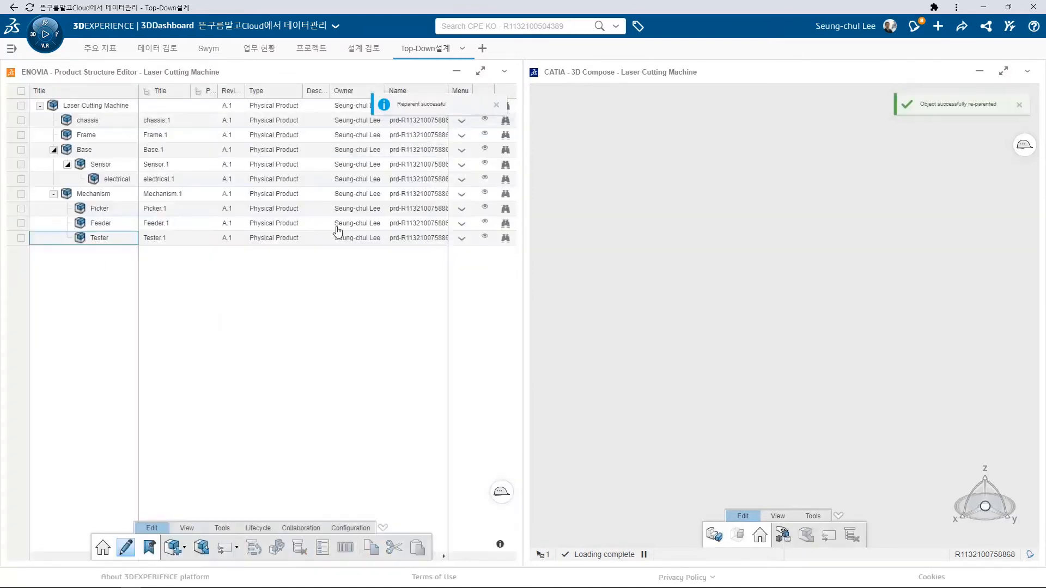
{"action": "left_click_drag", "start_coordinate": [93, 164], "coordinate": [74, 112]}
{"action": "left_click", "coordinate": [346, 231]}
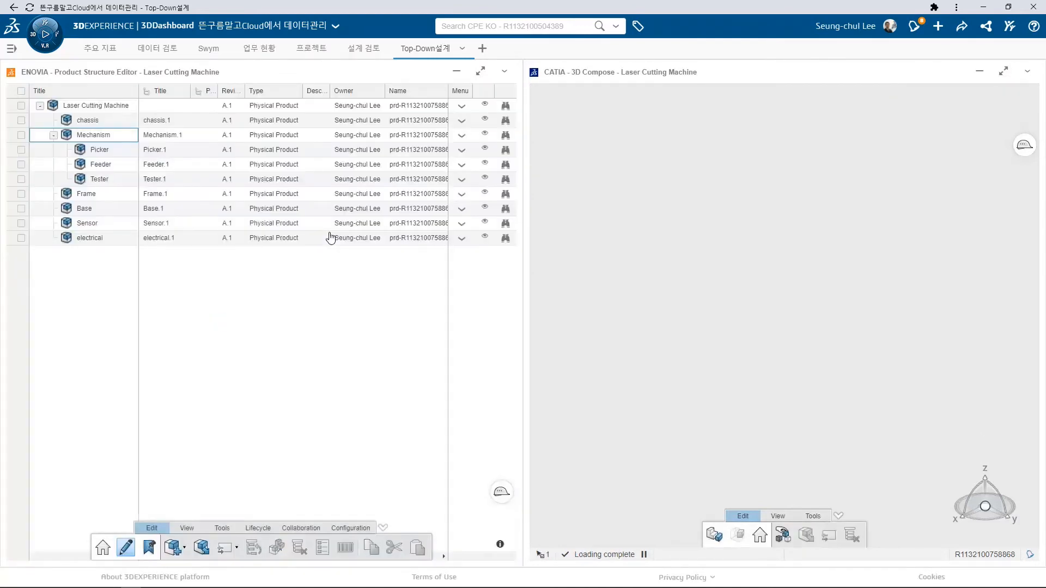
Search for "motor" and insert the existing product 1-1_elbow_motor_pulley-1 under Picker
{"action": "left_click", "coordinate": [111, 151]}
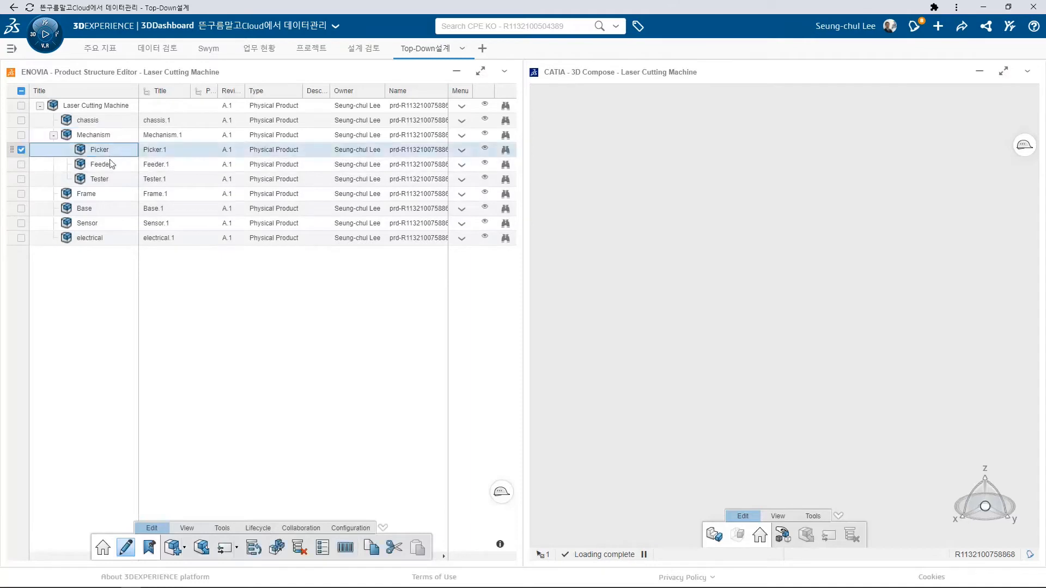
{"action": "left_click", "coordinate": [203, 548]}
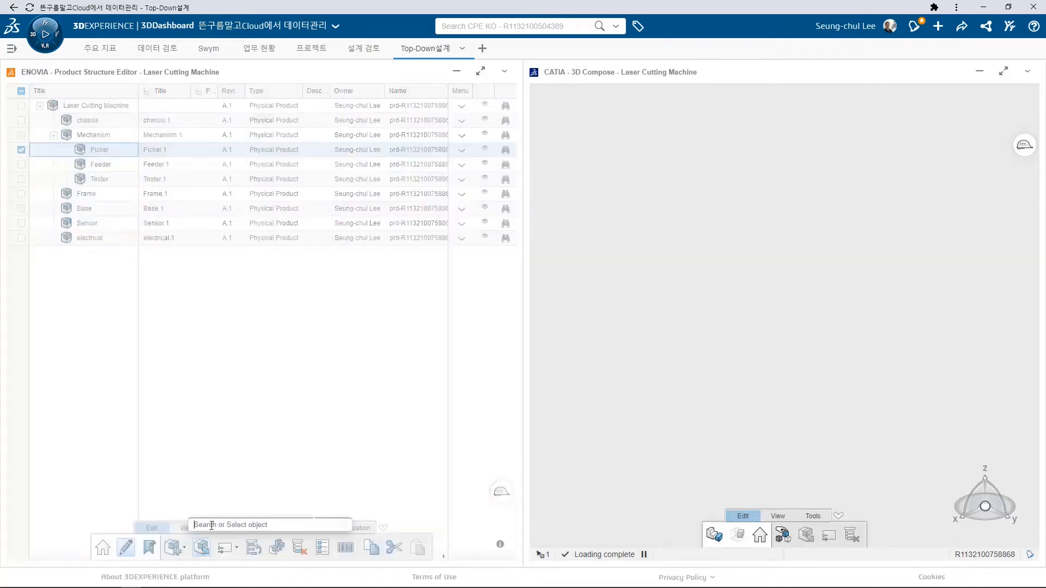
{"action": "type", "text": "motor"}
{"action": "key", "text": "Return"}
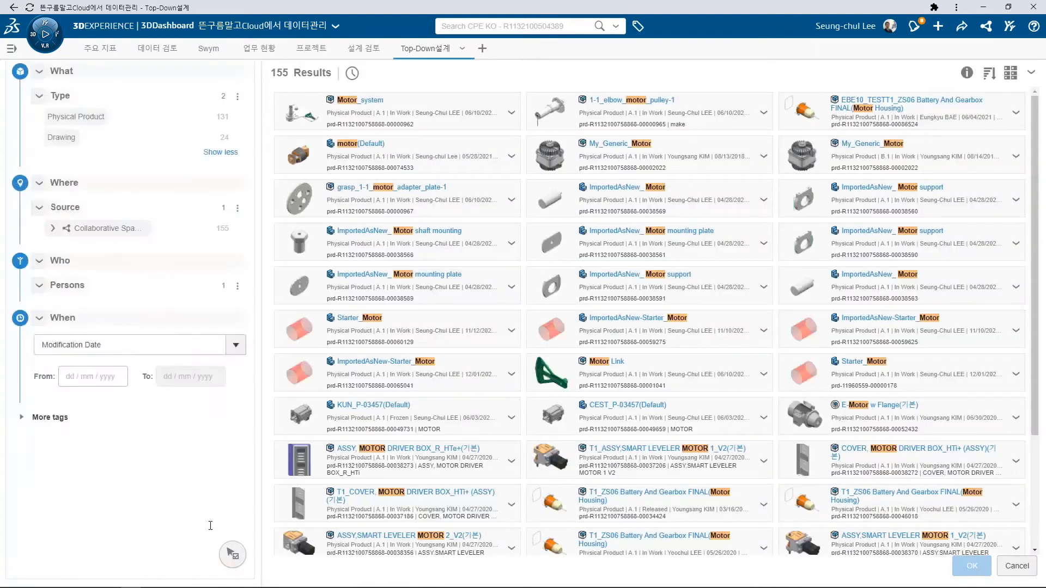
{"action": "left_click", "coordinate": [565, 112]}
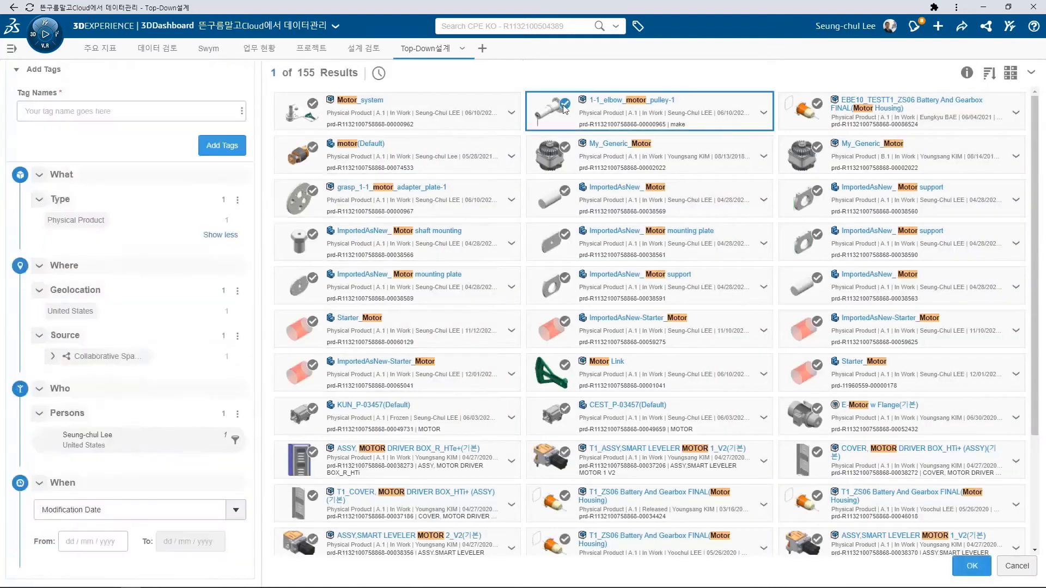
{"action": "left_click", "coordinate": [972, 566]}
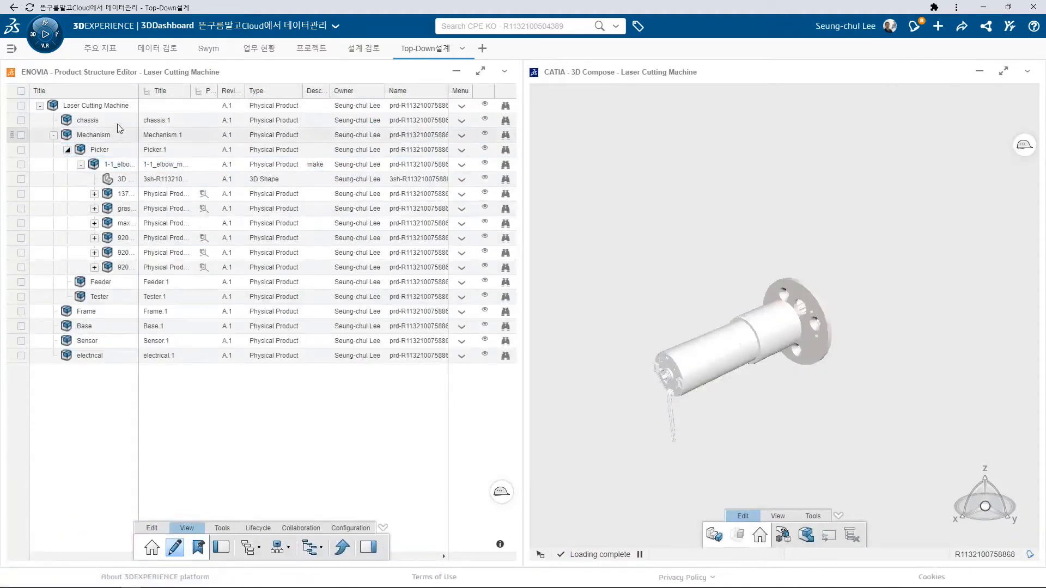
Set enterprise item numbers for Laser Cutting Machine, chassis, Mechanism, Picker, Feeder, Tester, Frame, Base, Sensor and electrical, leaving out the motor parts
{"action": "left_click", "coordinate": [22, 105]}
{"action": "left_click", "coordinate": [444, 556]}
{"action": "left_click", "coordinate": [444, 556]}
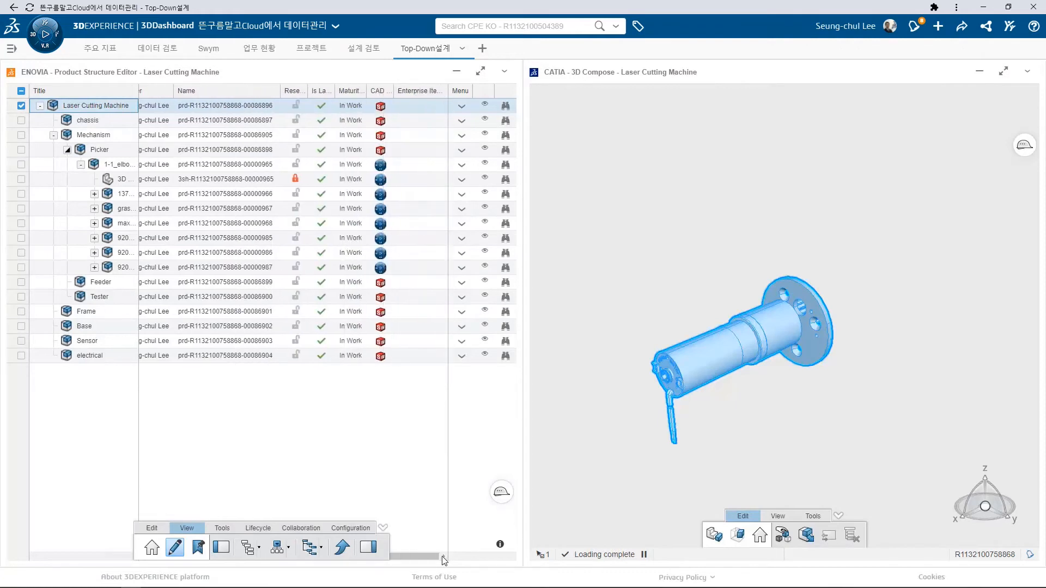
{"action": "left_click", "coordinate": [420, 105]}
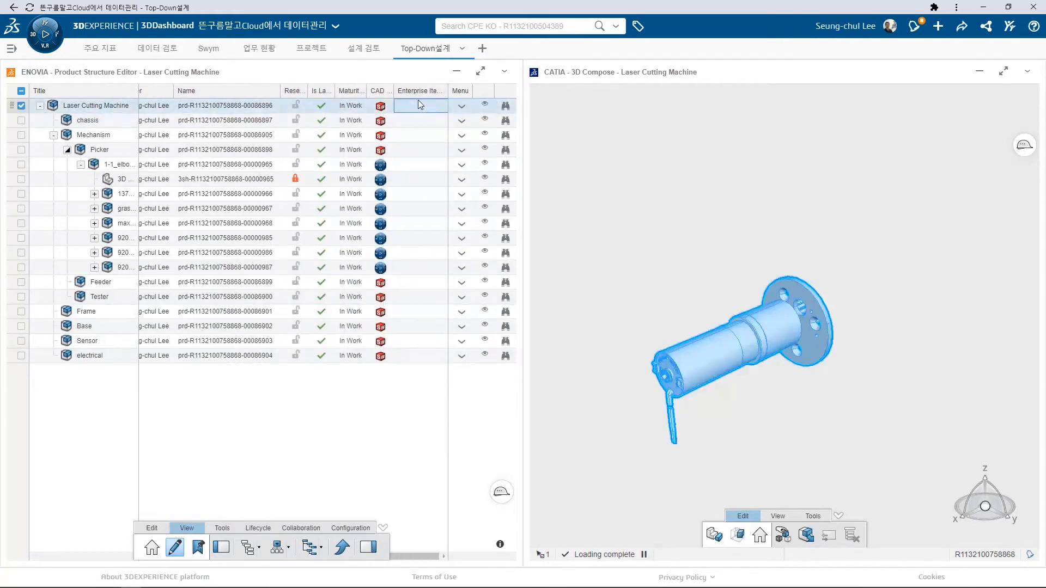
{"action": "left_click", "coordinate": [410, 145], "text": "shift"}
{"action": "left_click", "coordinate": [408, 282], "text": "ctrl"}
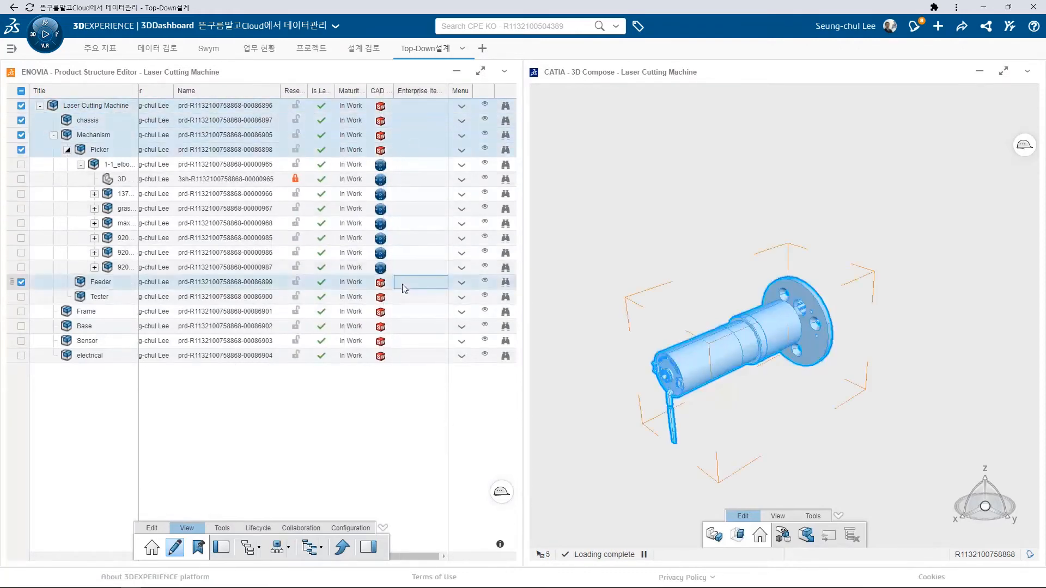
{"action": "left_click", "coordinate": [410, 355], "text": "shift"}
{"action": "right_click", "coordinate": [409, 359]}
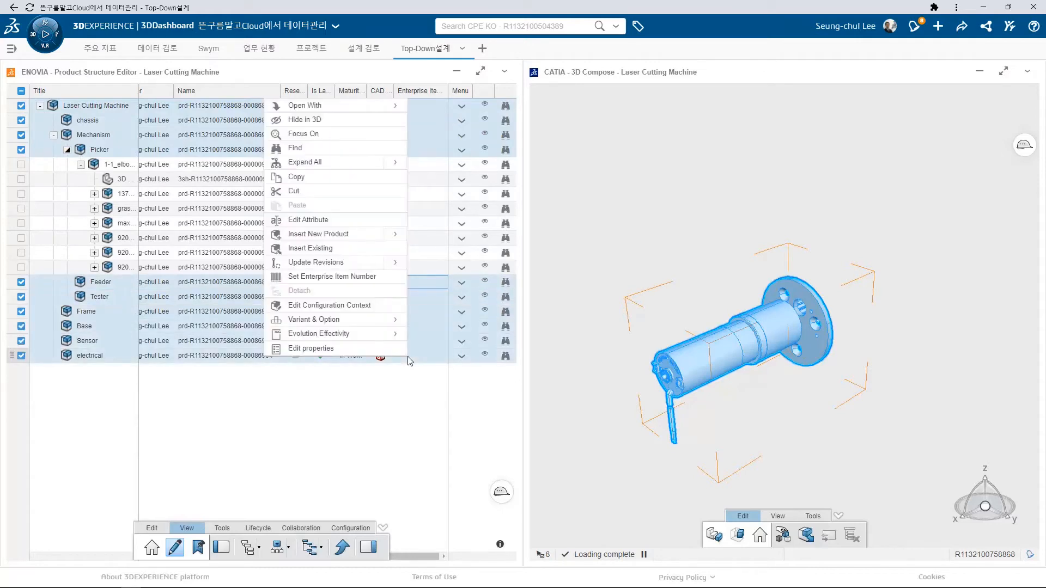
{"action": "left_click", "coordinate": [331, 277]}
{"action": "left_click", "coordinate": [377, 414]}
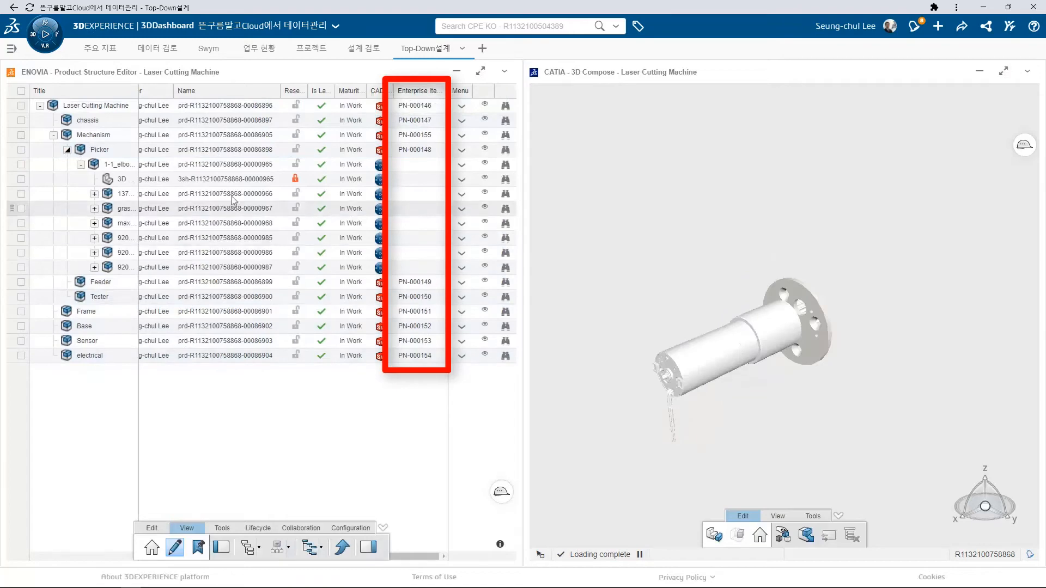
Export the product structure to the desktop as "ENOPSTR_APJun 16 2021 18_20_53.csv" and open the downloaded file
{"action": "left_click", "coordinate": [231, 135]}
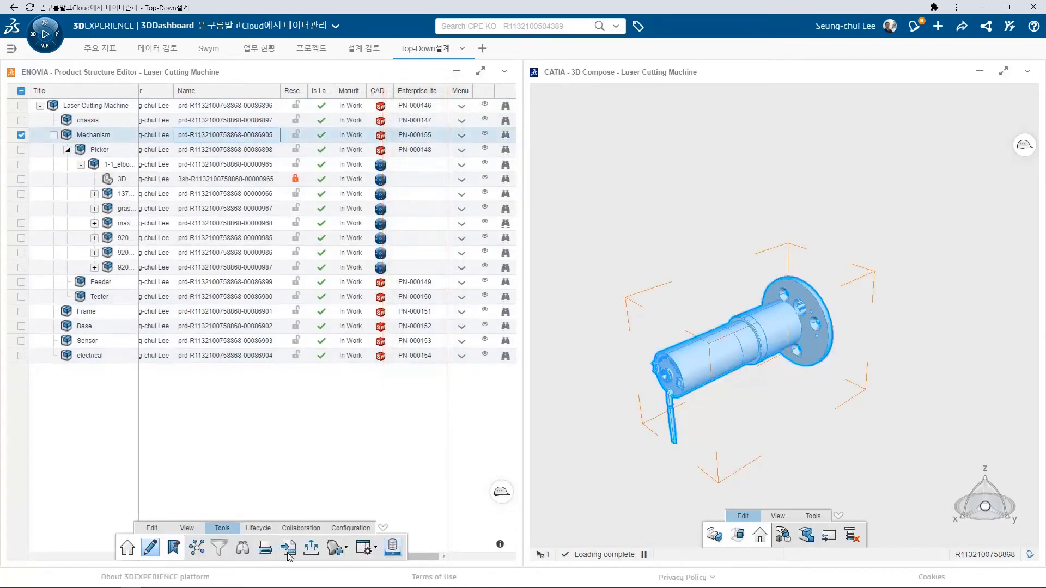
{"action": "left_click", "coordinate": [289, 555]}
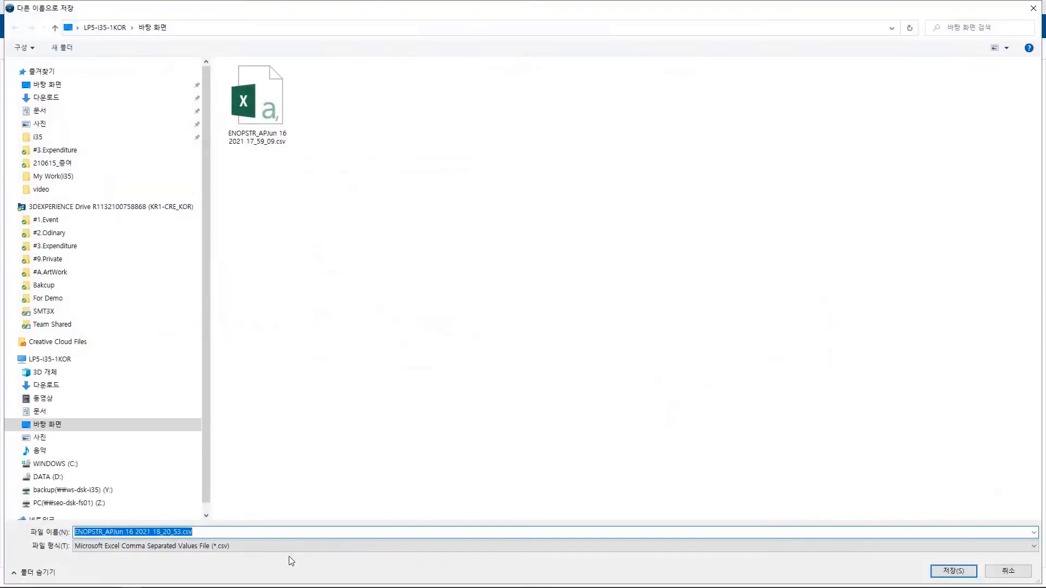
{"action": "left_click", "coordinate": [952, 571]}
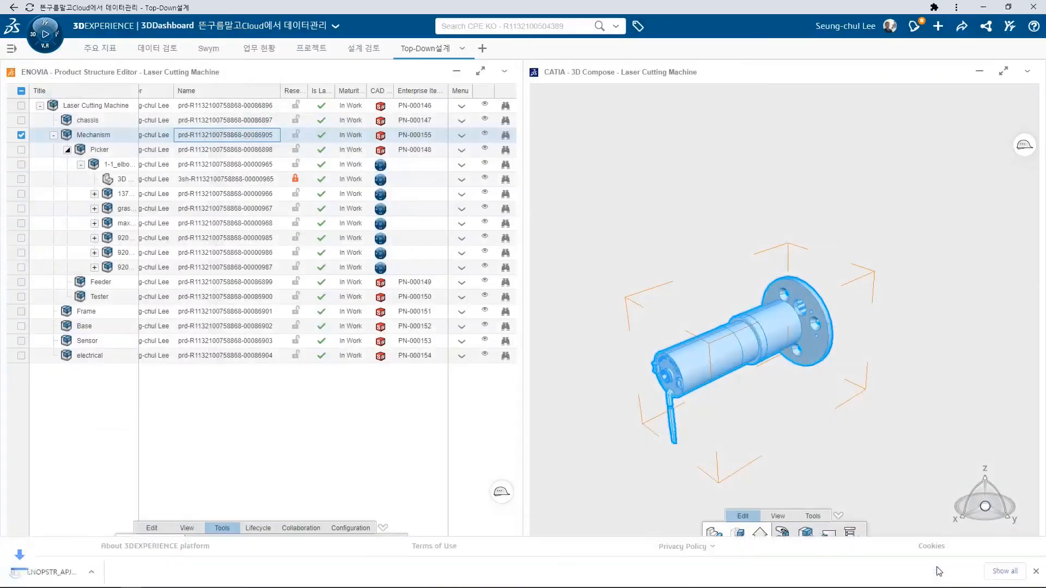
{"action": "left_click", "coordinate": [60, 571]}
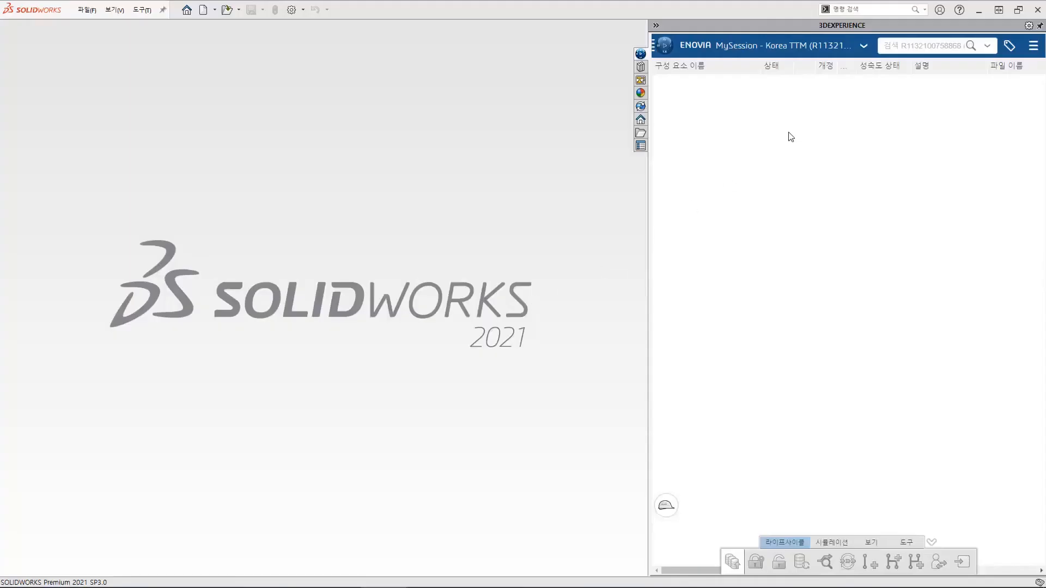
In SOLIDWORKS, search 3DEXPERIENCE for "swa:laser cutting" and open the Laser Cutting Machine assembly
{"action": "left_click", "coordinate": [894, 44]}
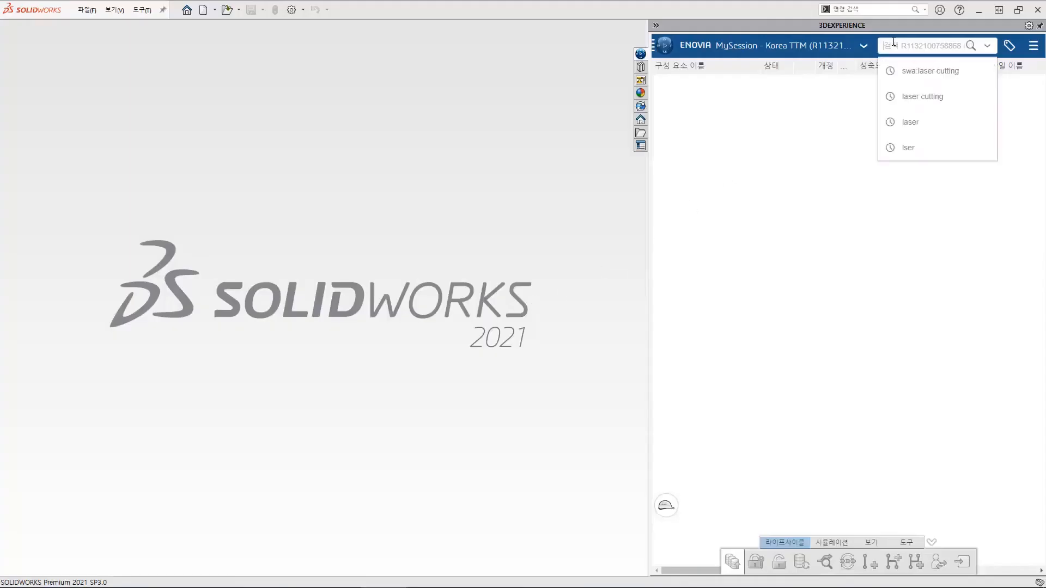
{"action": "left_click", "coordinate": [899, 74]}
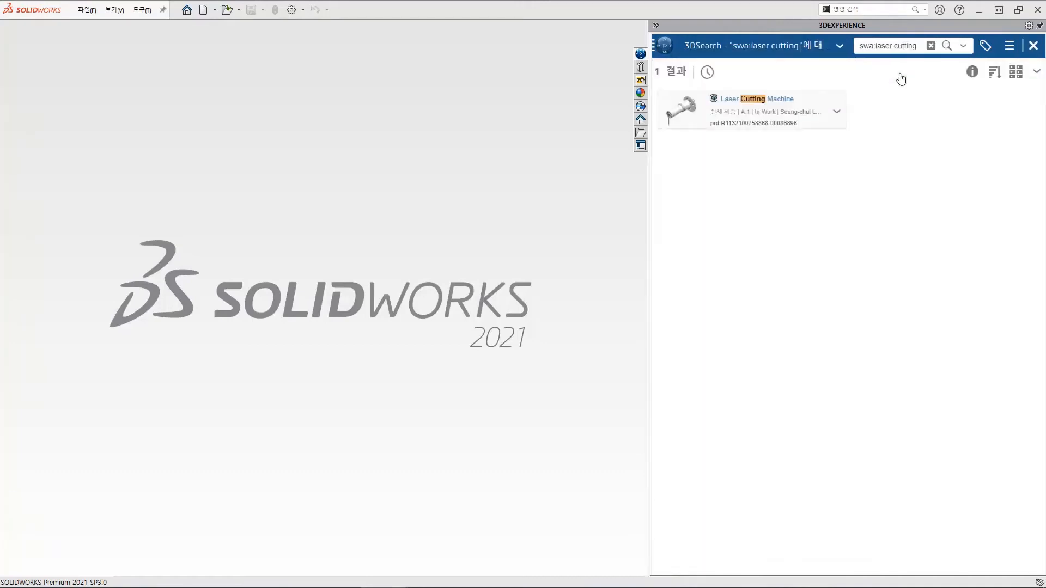
{"action": "left_click_drag", "start_coordinate": [837, 97], "coordinate": [442, 268]}
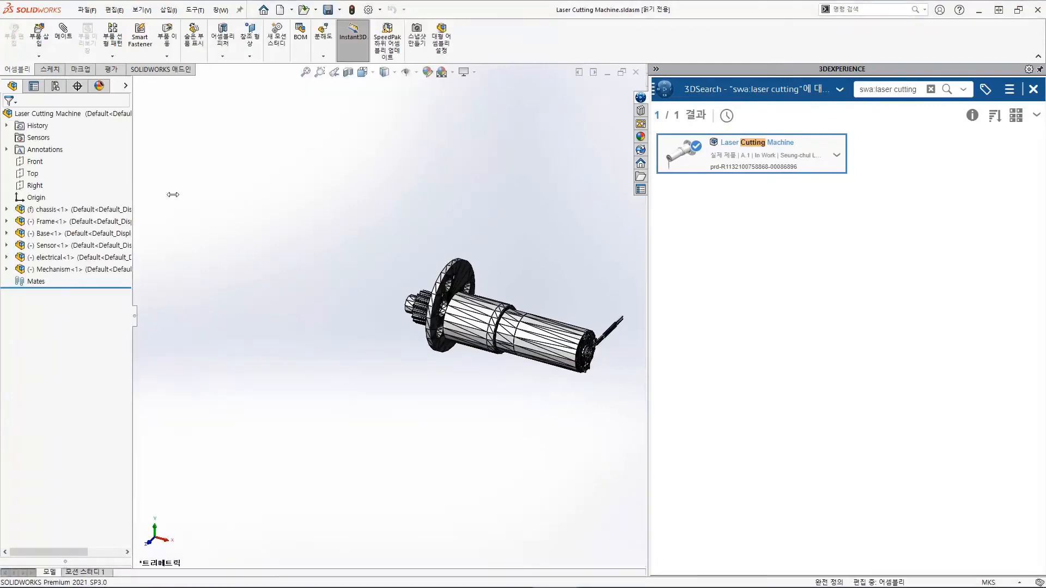
Widen the assembly's feature tree and expand Mechanism and Picker to examine their components
{"action": "left_click_drag", "start_coordinate": [173, 194], "coordinate": [210, 196]}
{"action": "left_click", "coordinate": [7, 269]}
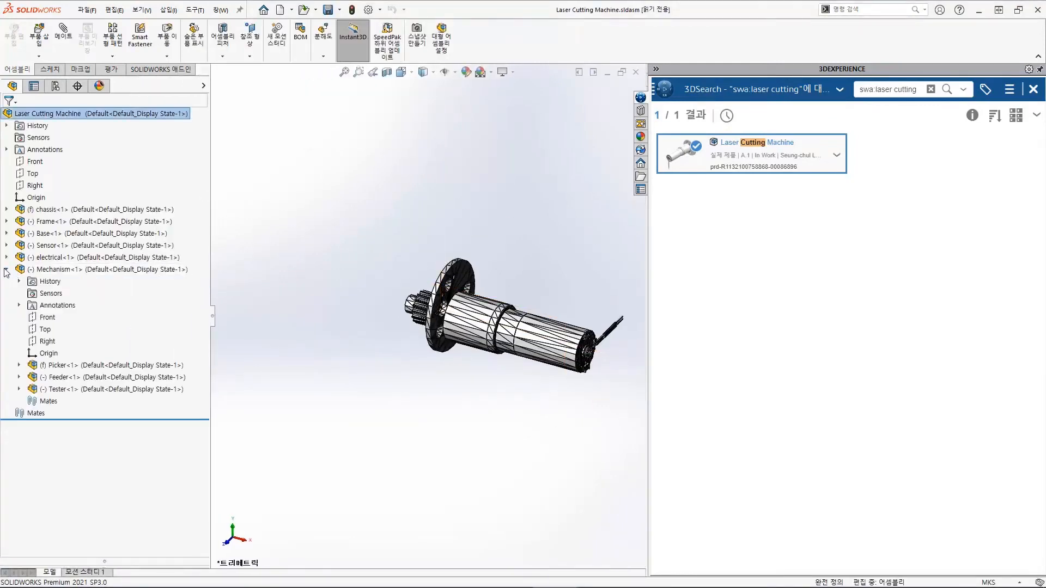
{"action": "left_click", "coordinate": [19, 365]}
{"action": "left_click", "coordinate": [63, 462]}
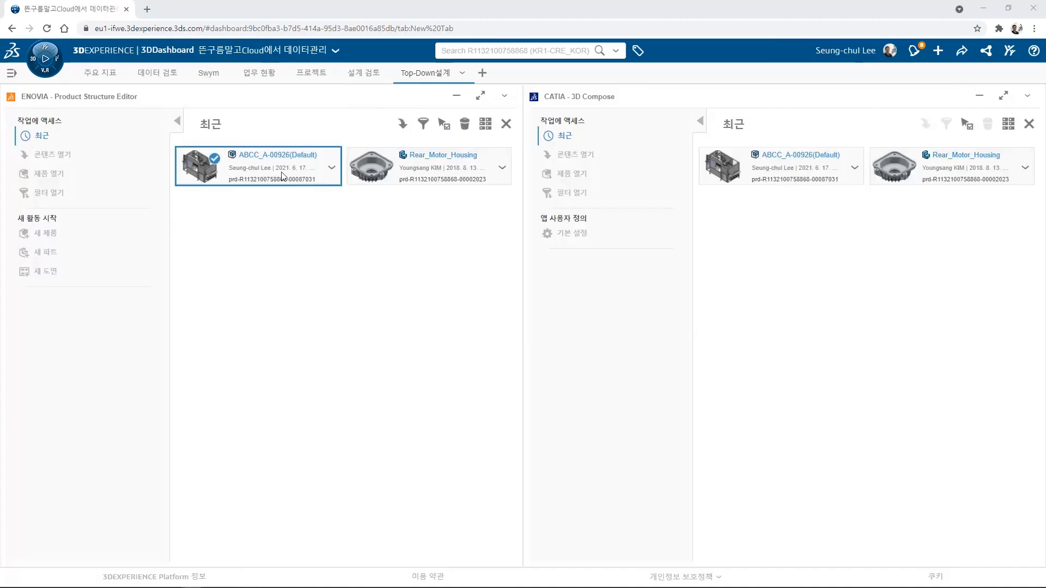
In the 3DDashboard, open ABCC_A-00926(Default) in Product Structure Editor and focus the 3D view on subassembly ABCO_A-01026(Default)
{"action": "double_click", "coordinate": [278, 175]}
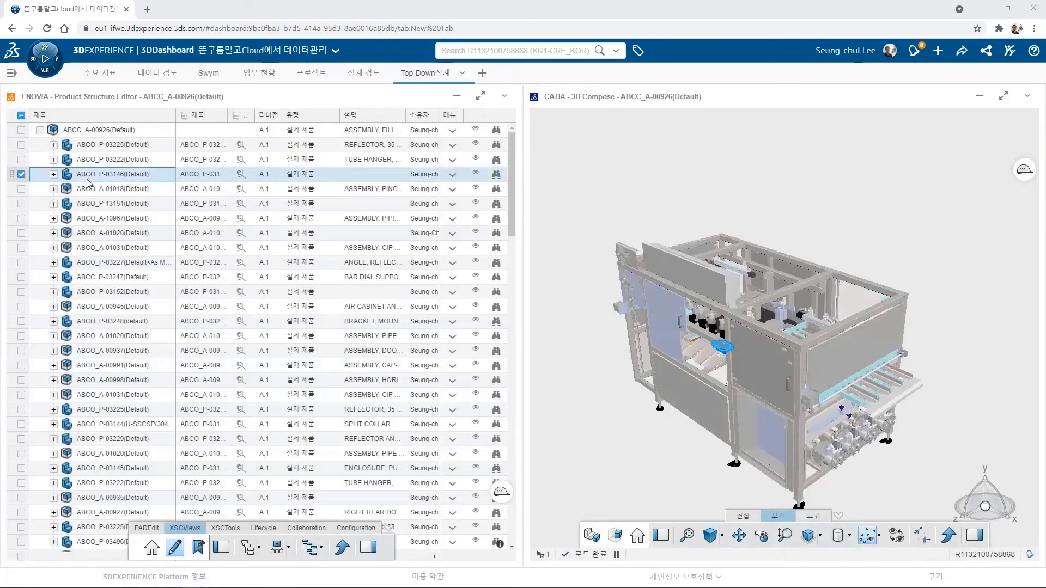
{"action": "right_click", "coordinate": [103, 232]}
{"action": "left_click", "coordinate": [164, 266]}
{"action": "middle_click_drag", "start_coordinate": [731, 420], "coordinate": [628, 377]}
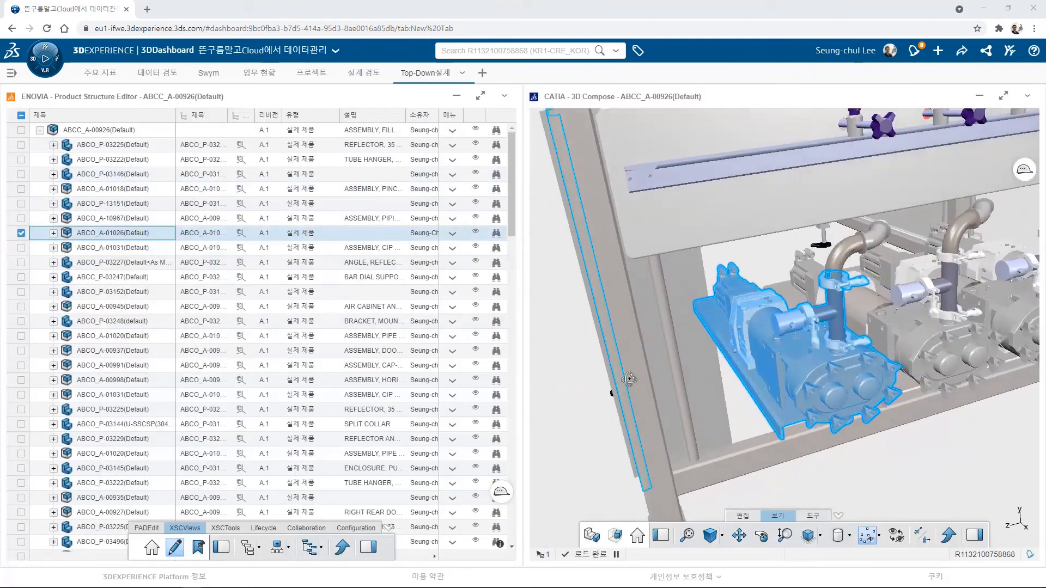
Start an advanced duplication of the root product ABCC_A-00926(Default) and enlarge its dialog to show the full structure table
{"action": "left_click", "coordinate": [147, 131]}
{"action": "left_click", "coordinate": [263, 528]}
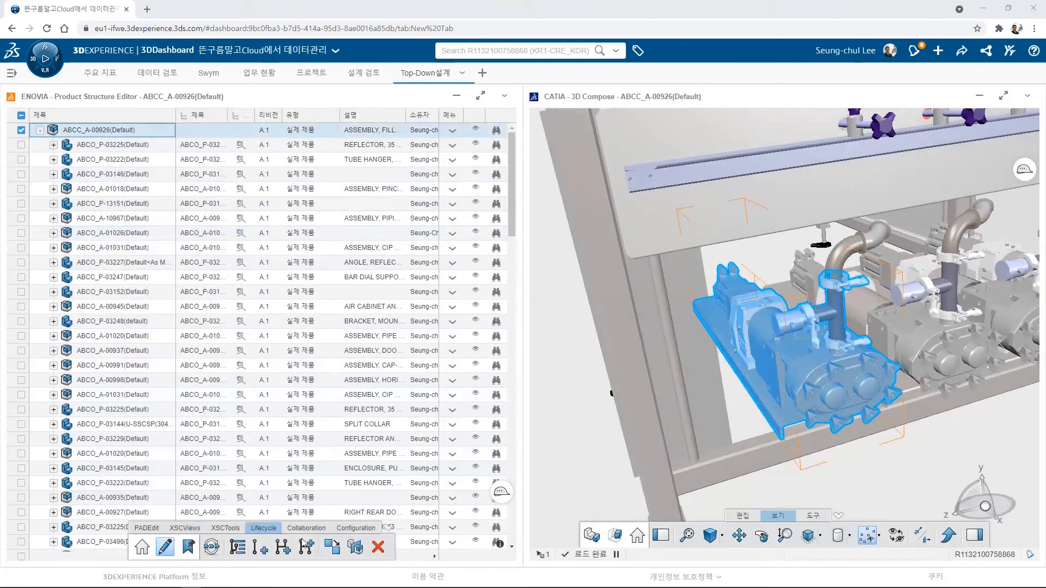
{"action": "left_click", "coordinate": [332, 547]}
{"action": "left_click", "coordinate": [379, 355]}
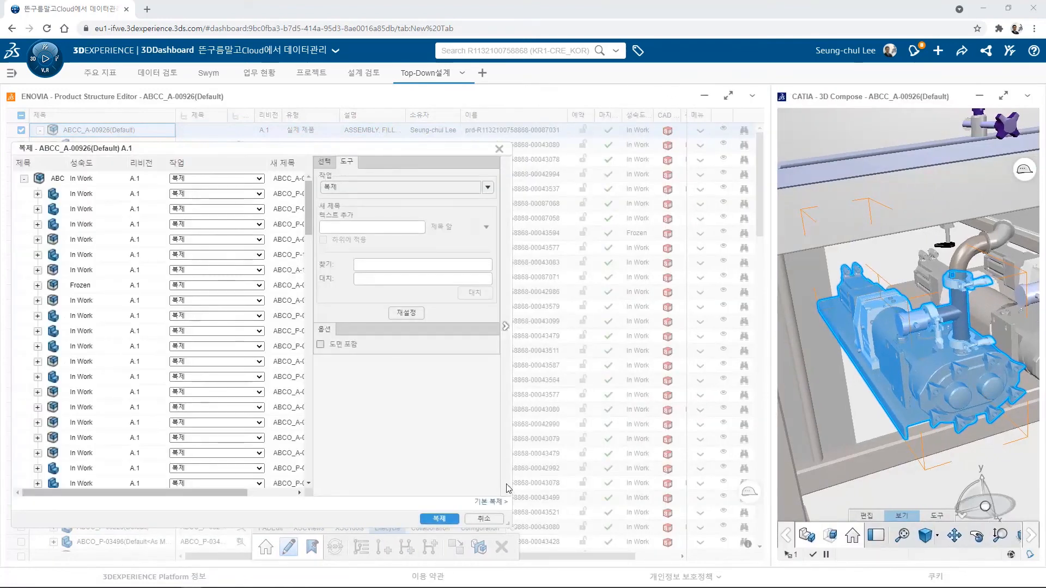
{"action": "left_click_drag", "start_coordinate": [508, 524], "coordinate": [753, 534]}
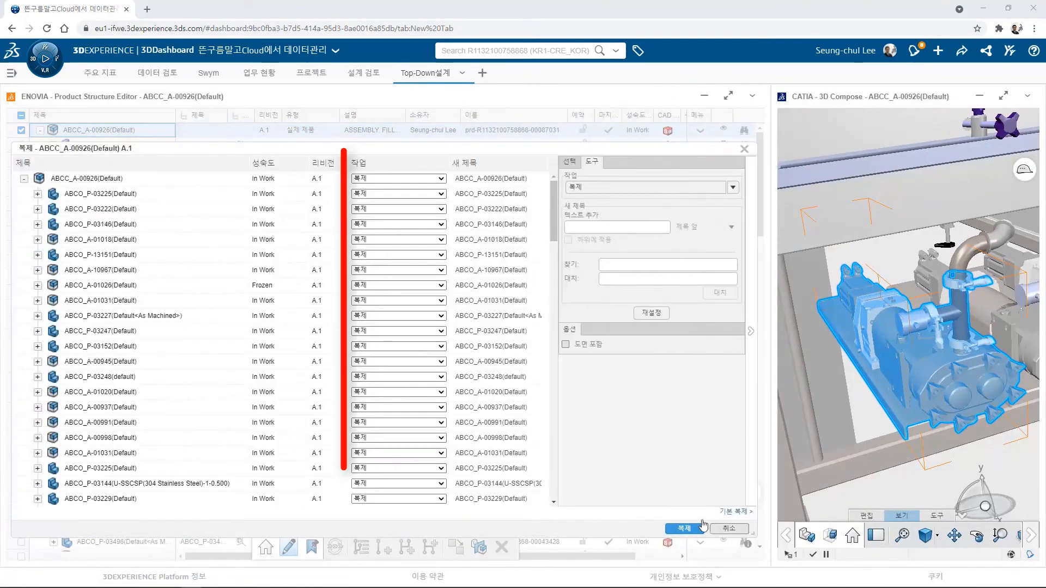
Set the duplication action for the components under ABCC_A-00926(Default) to reuse (재사용)
{"action": "left_click", "coordinate": [93, 183]}
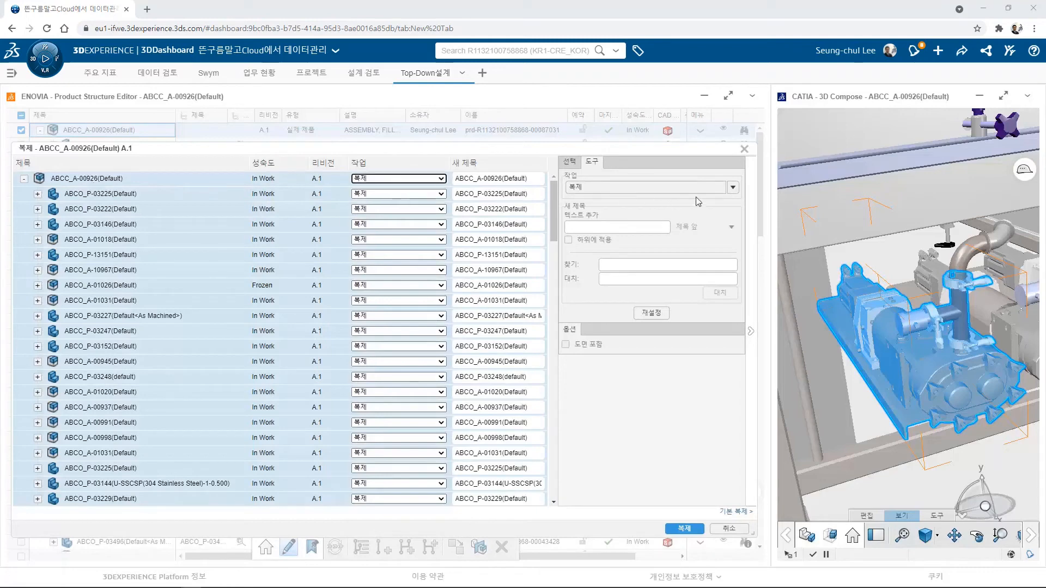
{"action": "left_click", "coordinate": [733, 188]}
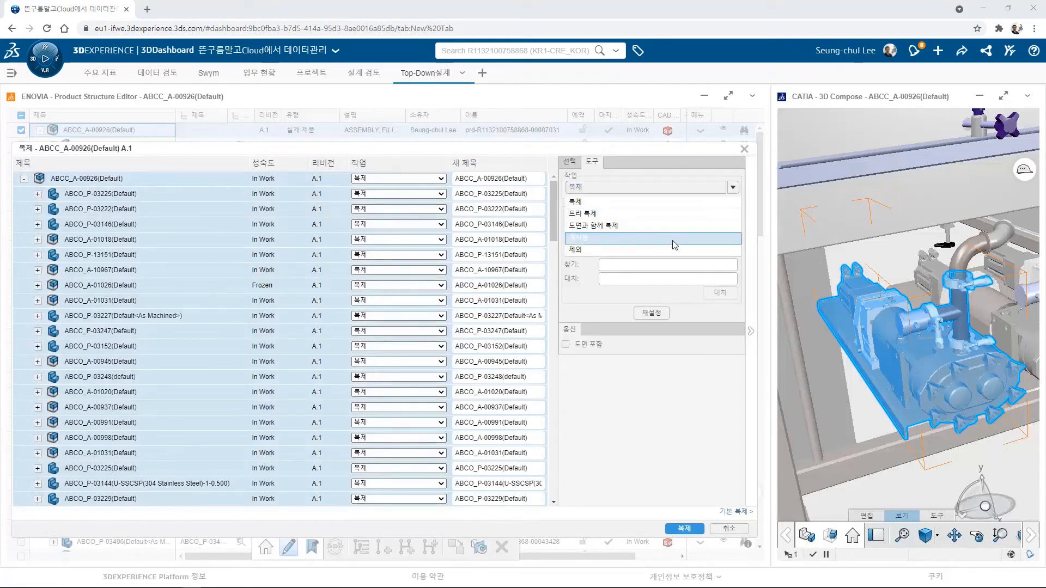
{"action": "left_click", "coordinate": [675, 238]}
Exclude (제외) the subassemblies ABCO_A-10967(Default) and ABCO_A-01026(Default) from the duplication
{"action": "left_click", "coordinate": [114, 276]}
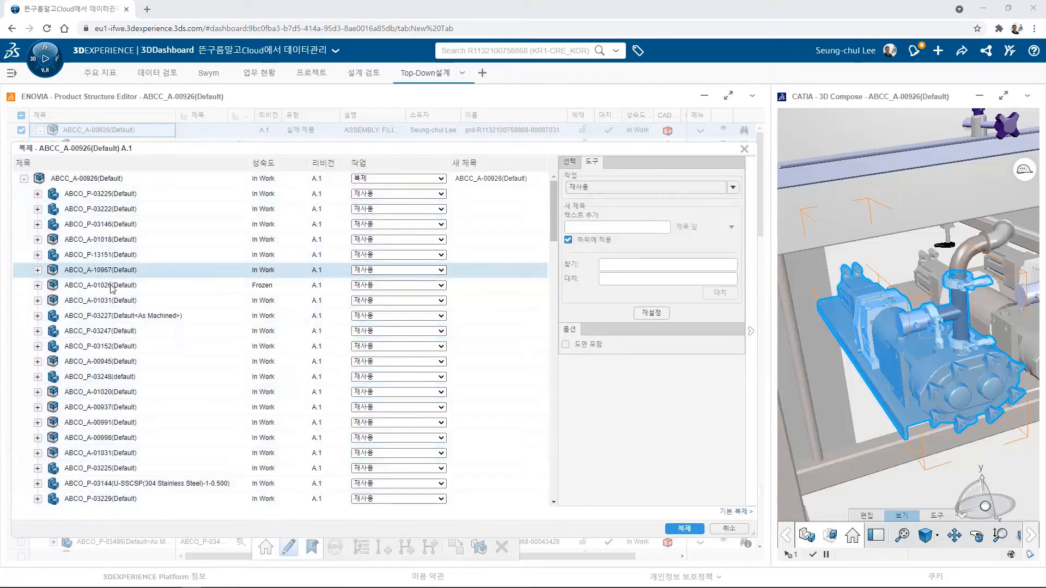
{"action": "left_click", "coordinate": [112, 285], "text": "ctrl"}
{"action": "left_click", "coordinate": [441, 285]}
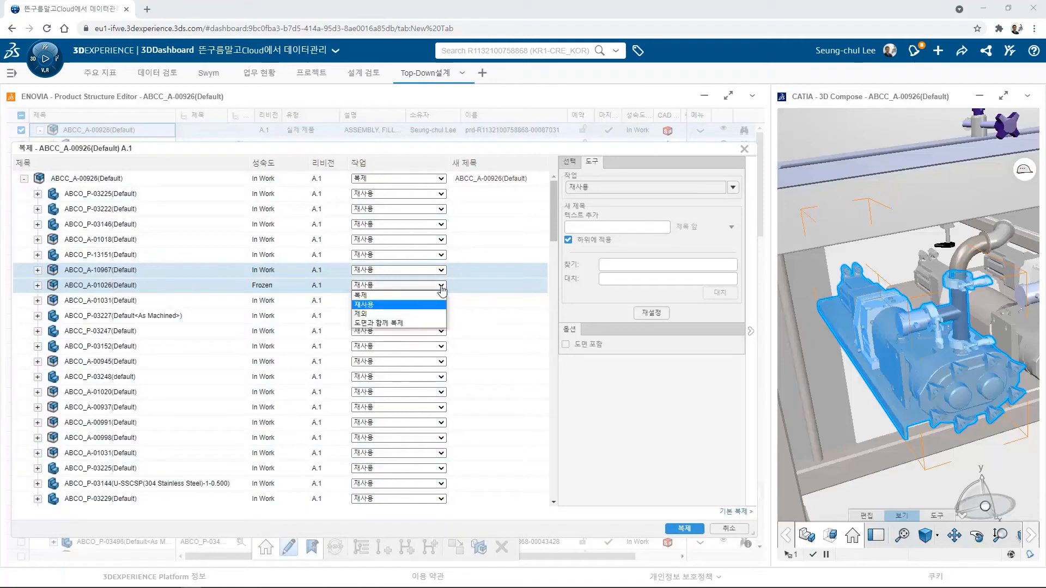
{"action": "left_click", "coordinate": [424, 313]}
Set the components from ABCO_A-00945(Default) through ABCO_A-00937(Default) to be duplicated (복제)
{"action": "left_click", "coordinate": [111, 365]}
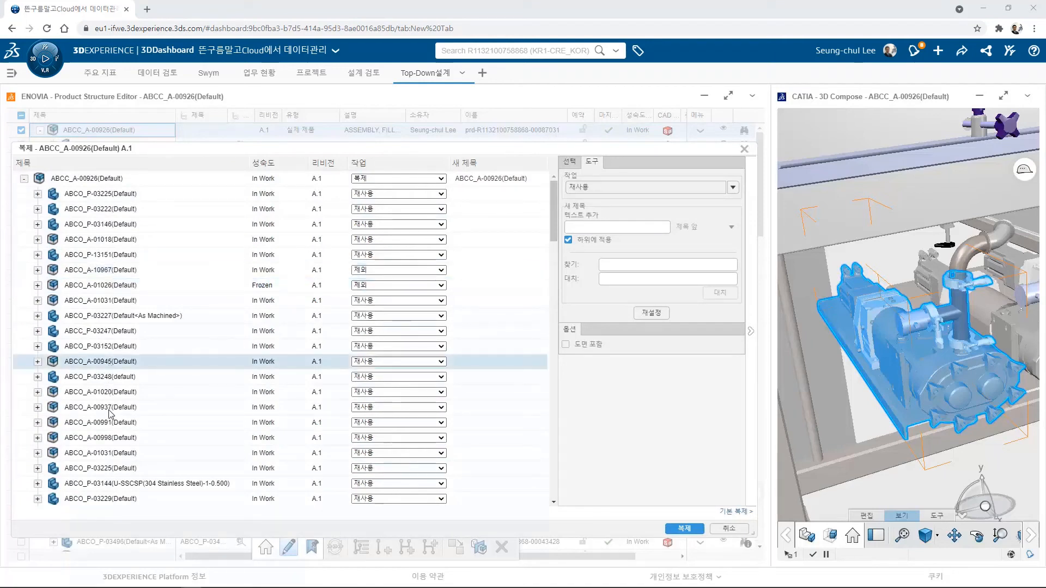
{"action": "left_click", "coordinate": [111, 410], "text": "shift"}
{"action": "left_click", "coordinate": [733, 188]}
{"action": "left_click", "coordinate": [723, 201]}
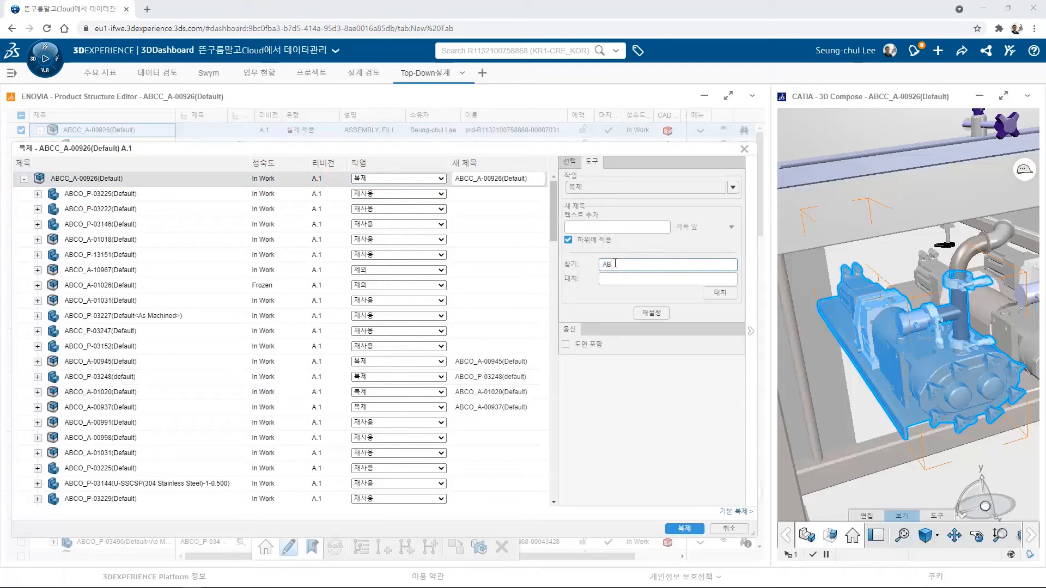
Replace "ABC" with "KKK" in the new titles of the whole structure and run the duplication
{"action": "type", "text": "KKK"}
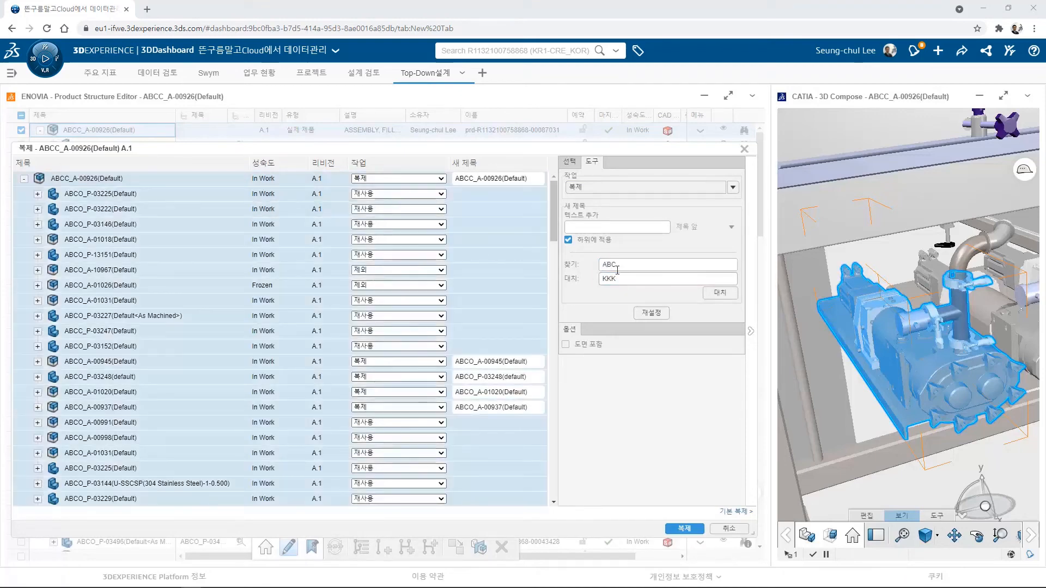
{"action": "left_click", "coordinate": [720, 293]}
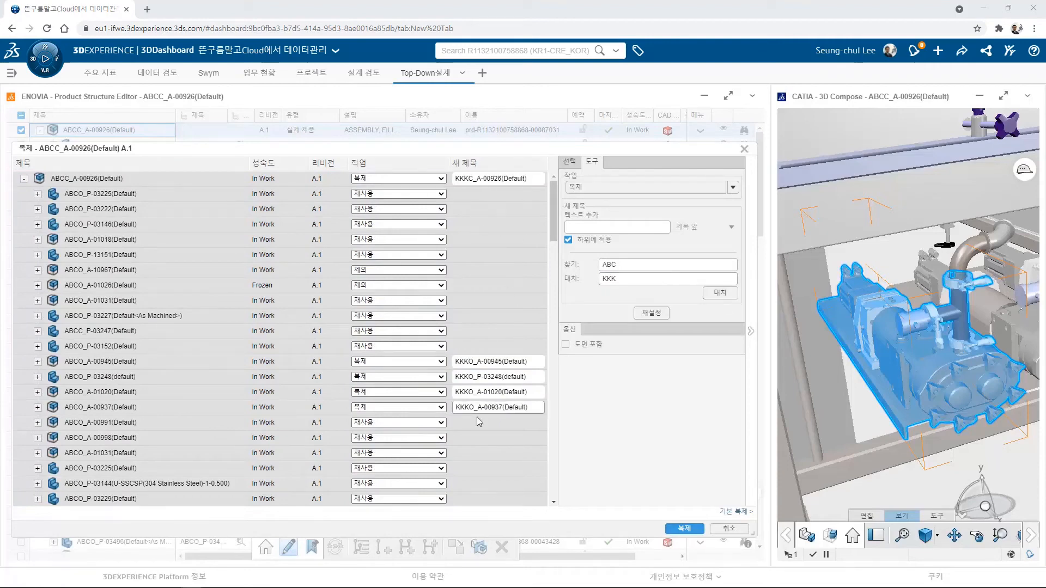
{"action": "left_click", "coordinate": [682, 530]}
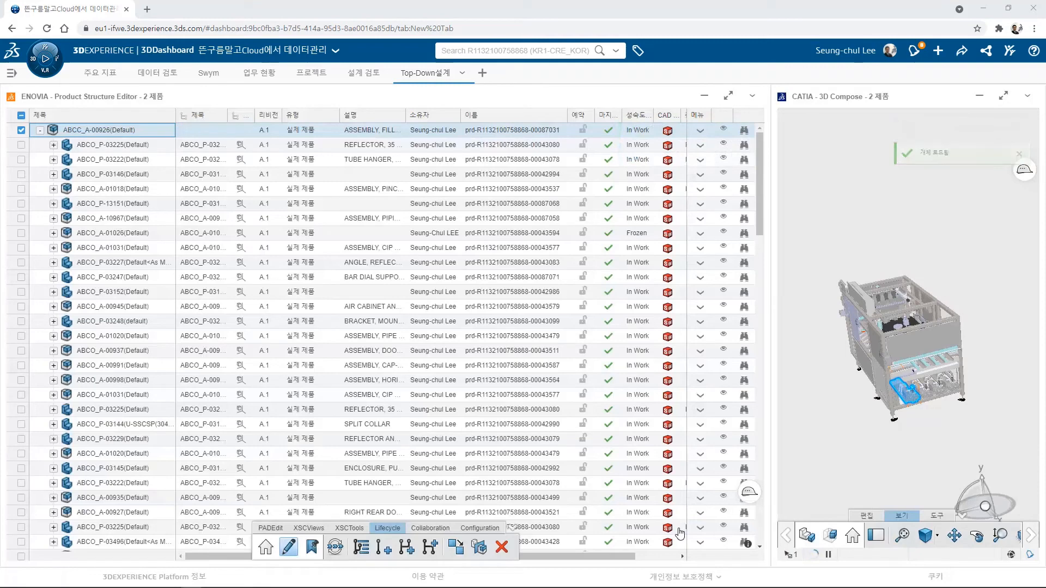
Collapse and hide the original ABCC_A-00926(Default) in 3D, and enlarge the 3D view area to show the KKKC_A-00926(Default) copy
{"action": "left_click", "coordinate": [39, 130]}
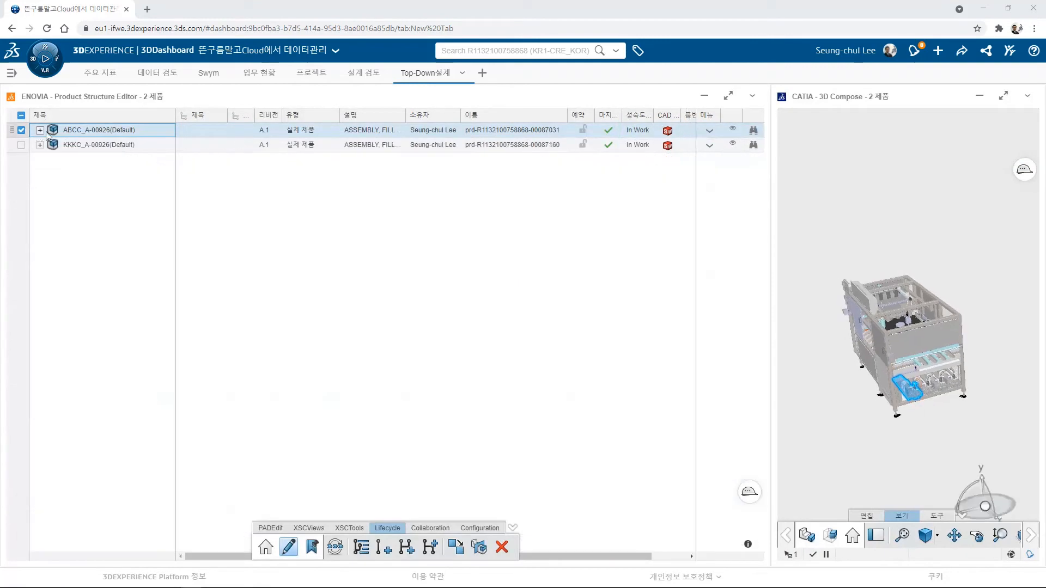
{"action": "left_click", "coordinate": [733, 130]}
{"action": "middle_click_drag", "start_coordinate": [865, 382], "coordinate": [924, 372]}
{"action": "left_click_drag", "start_coordinate": [771, 351], "coordinate": [508, 351]}
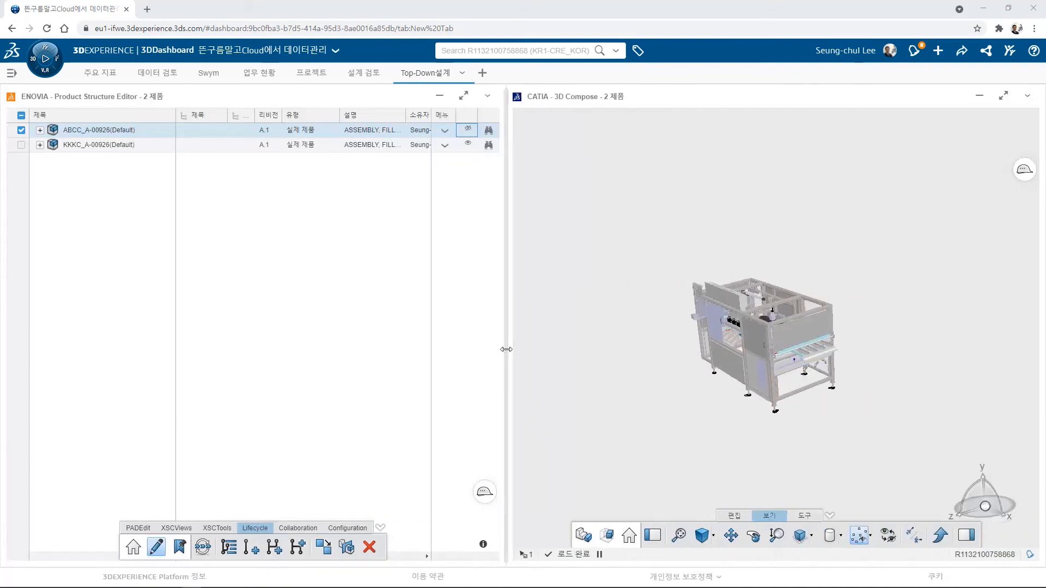
Move the upper front panel of the KKKC_A-00926(Default) machine outward, away from the frame, and apply the new position
{"action": "left_click", "coordinate": [680, 537]}
{"action": "middle_click_drag", "start_coordinate": [710, 483], "coordinate": [773, 461]}
{"action": "left_click", "coordinate": [818, 376]}
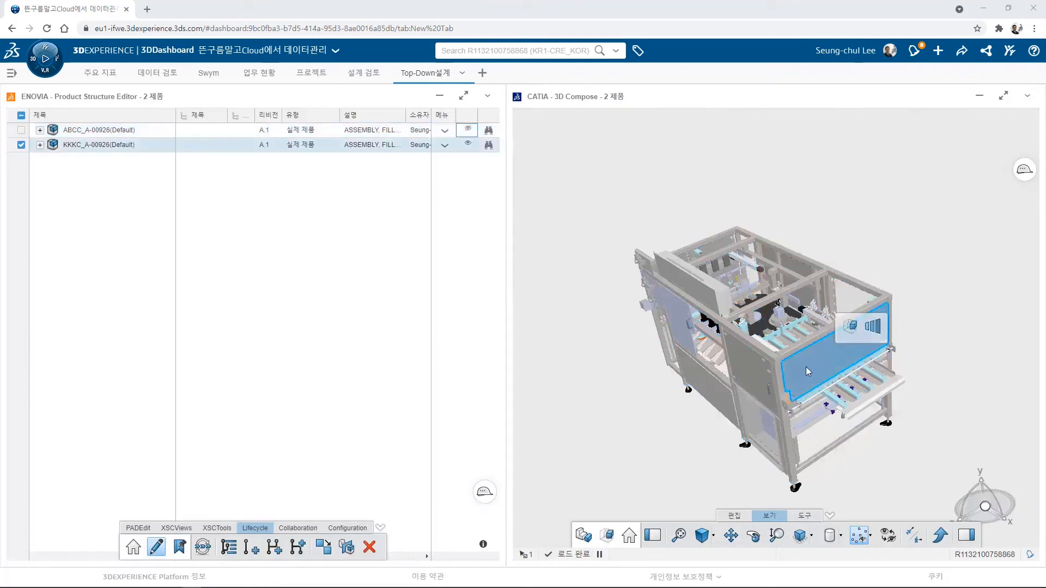
{"action": "left_click_drag", "start_coordinate": [985, 507], "coordinate": [923, 417]}
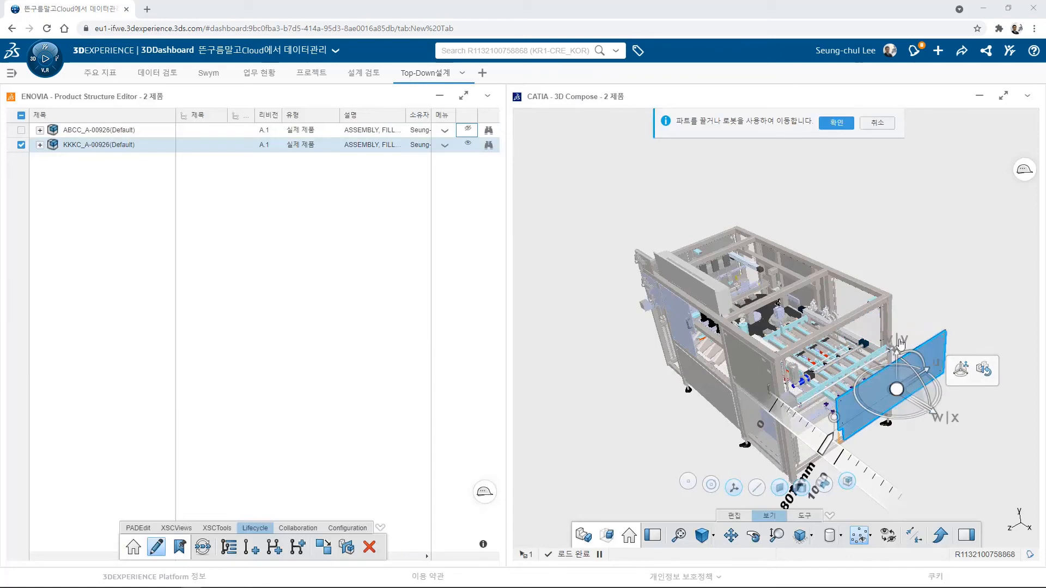
{"action": "left_click", "coordinate": [835, 123]}
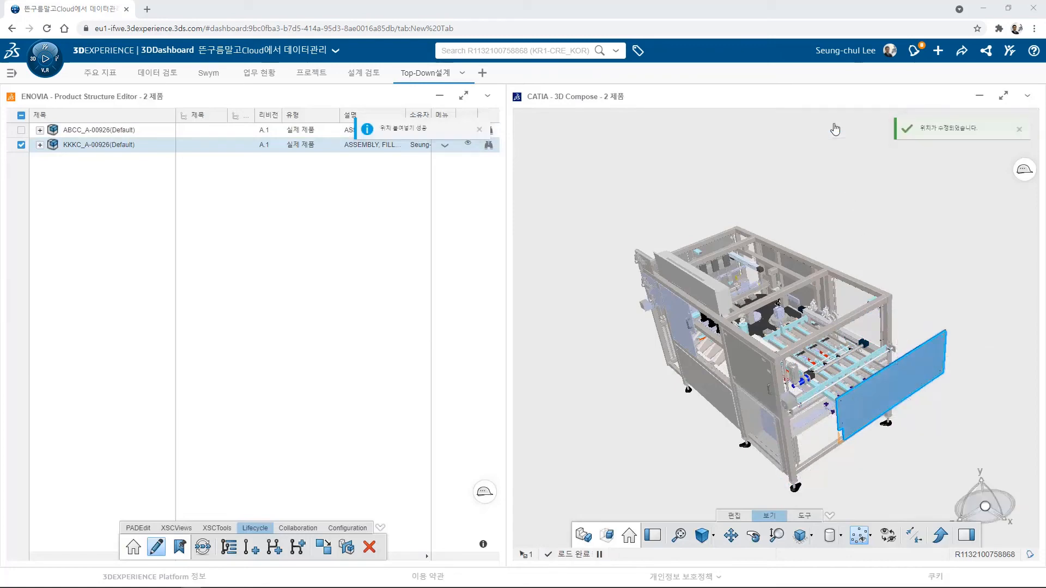
Search for "cooling_fan" and insert the existing Cooling_Fan product under KKKC_A-00926(Default)
{"action": "middle_click_drag", "start_coordinate": [866, 235], "coordinate": [847, 393]}
{"action": "scroll", "coordinate": [790, 343], "scroll_direction": "up", "scroll_amount": 10}
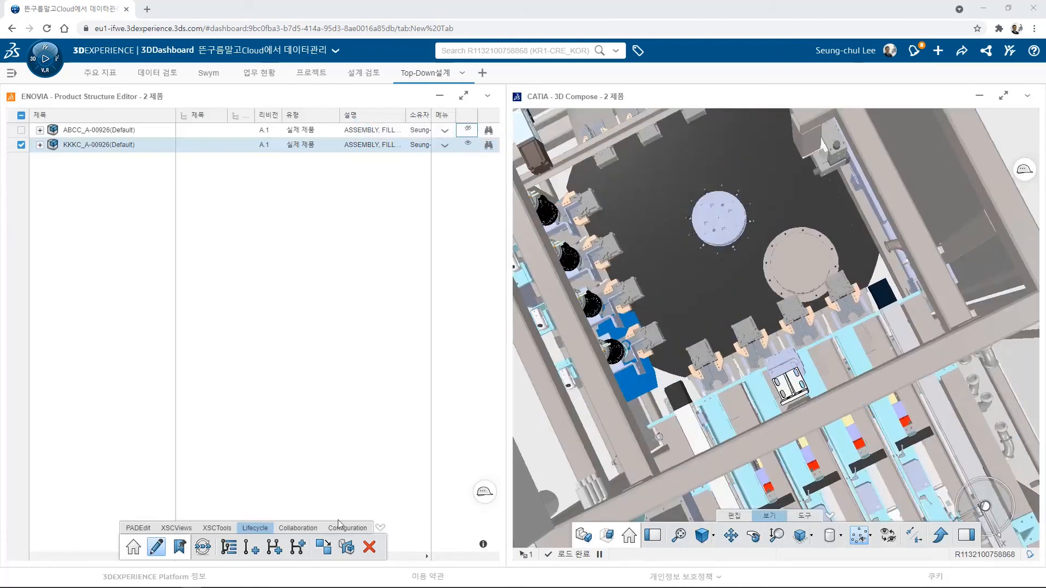
{"action": "left_click", "coordinate": [138, 528]}
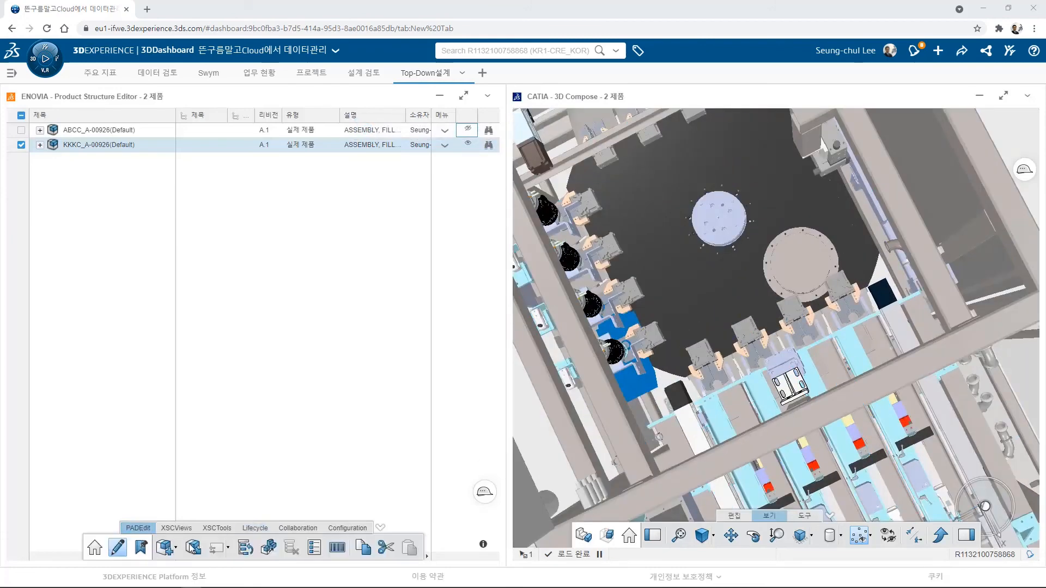
{"action": "left_click", "coordinate": [193, 547]}
{"action": "type", "text": "cooling_fan"}
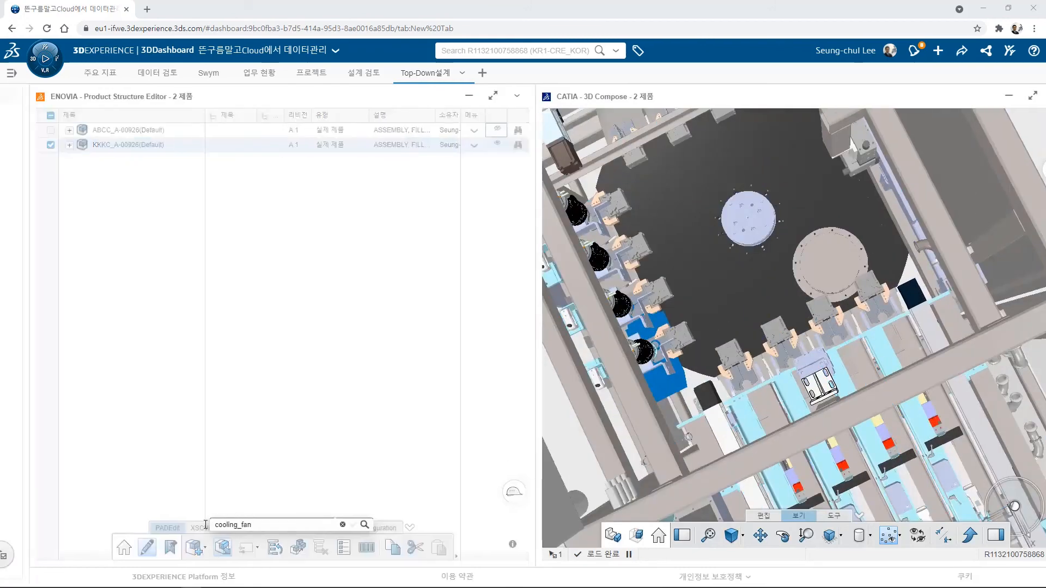
{"action": "key", "text": "Return"}
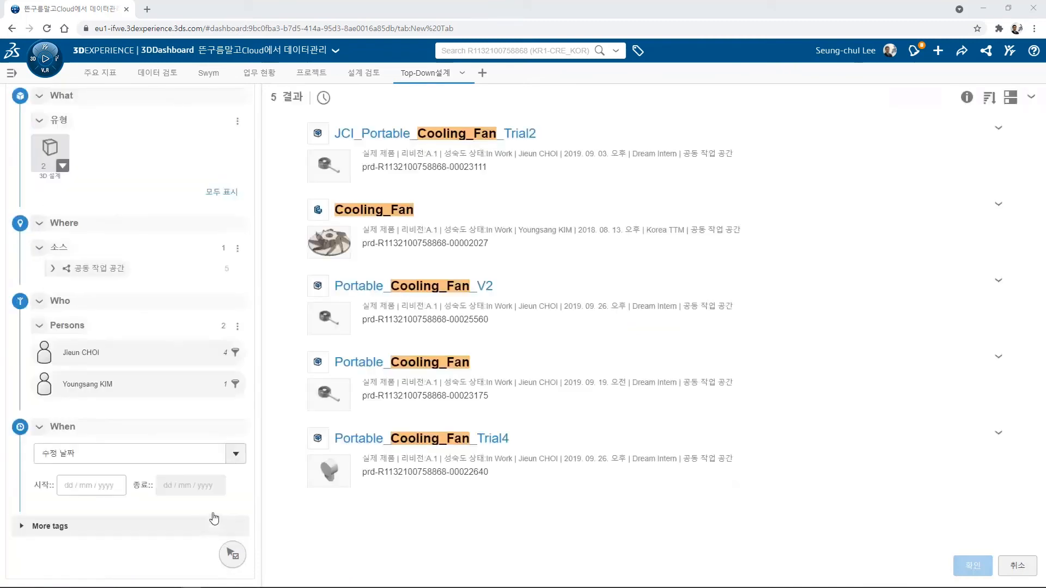
{"action": "left_click", "coordinate": [312, 236]}
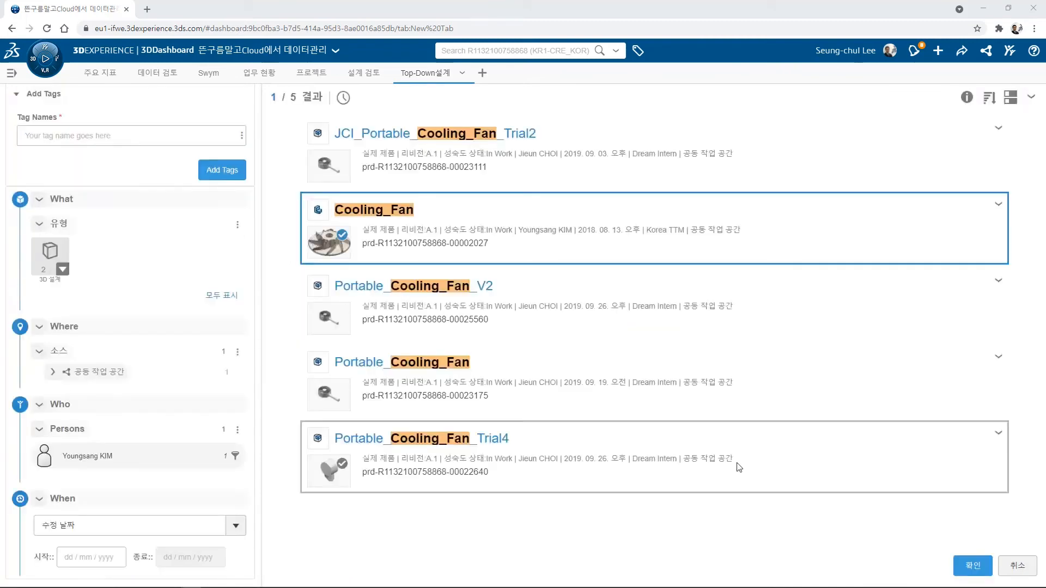
{"action": "left_click", "coordinate": [957, 569]}
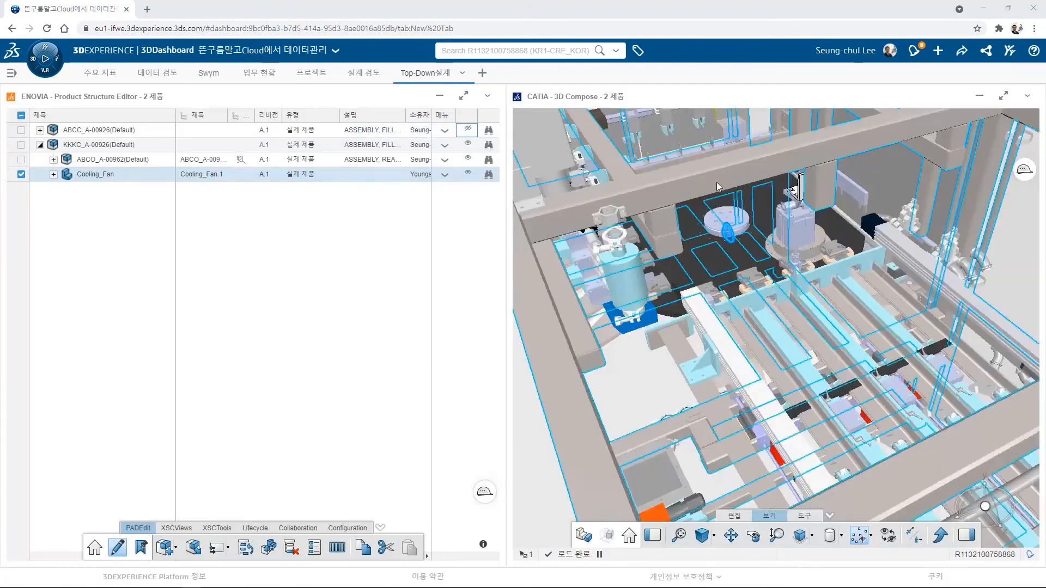
Focus the 3D view on the inserted Cooling_Fan to inspect it up close
{"action": "right_click", "coordinate": [72, 171]}
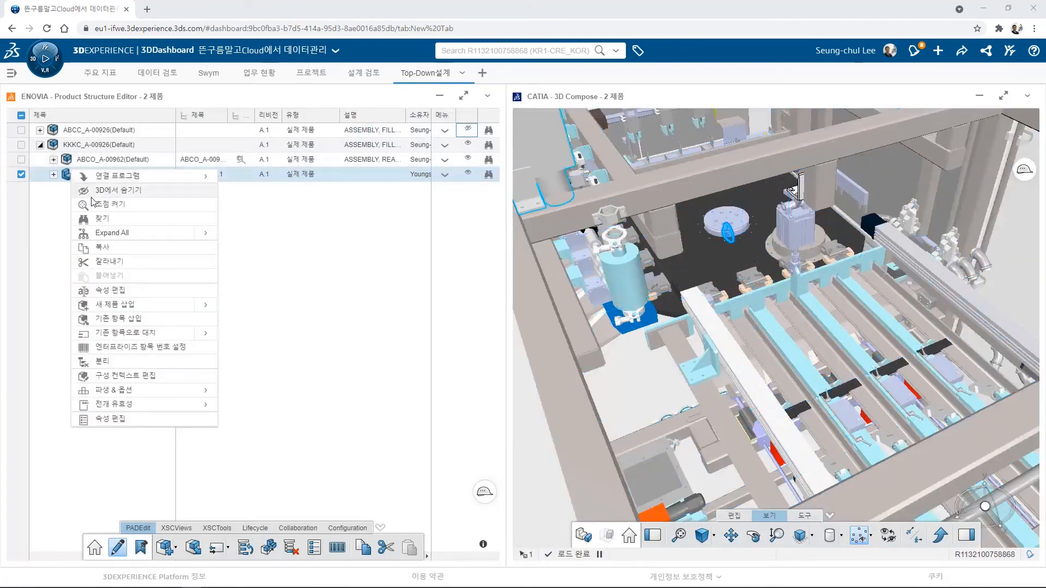
{"action": "left_click", "coordinate": [94, 205]}
{"action": "left_click", "coordinate": [87, 191]}
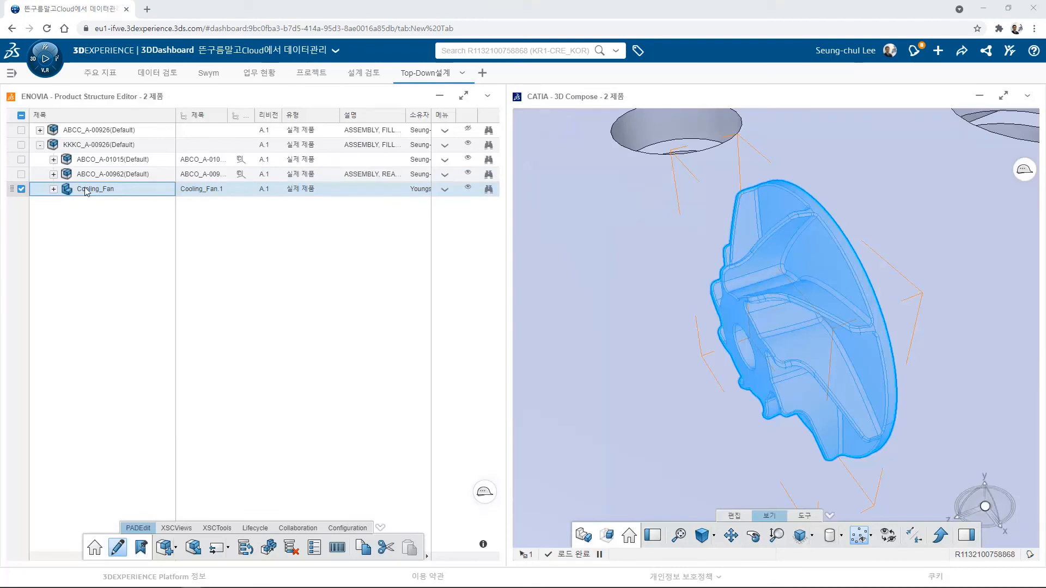
Collapse KKKC_A-00926(Default) and run a structure comparison between ABCC_A-00926(Default) and KKKC_A-00926(Default)
{"action": "left_click", "coordinate": [40, 145]}
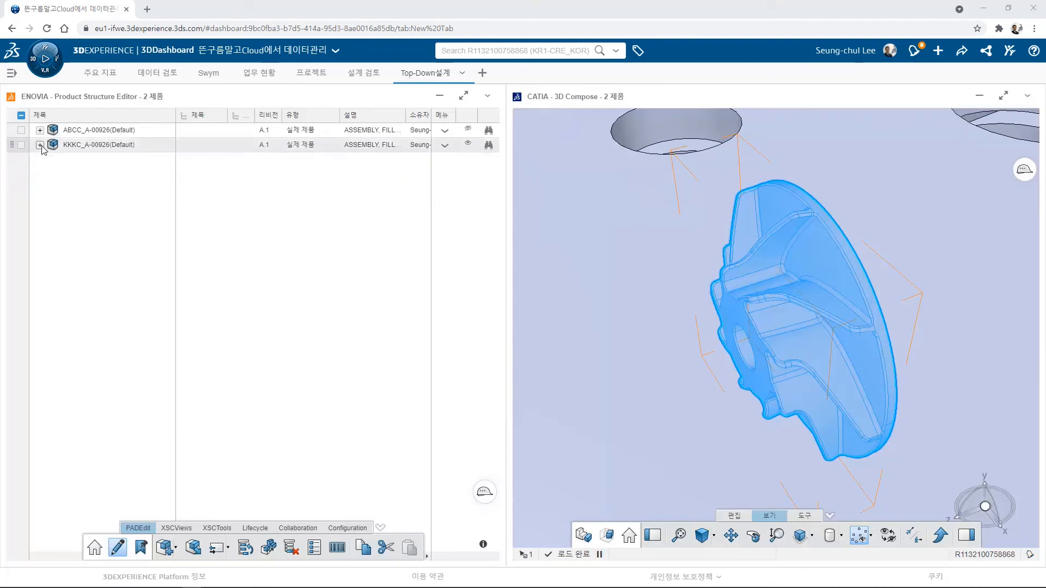
{"action": "left_click", "coordinate": [22, 145]}
{"action": "left_click", "coordinate": [21, 130]}
{"action": "left_click", "coordinate": [252, 528]}
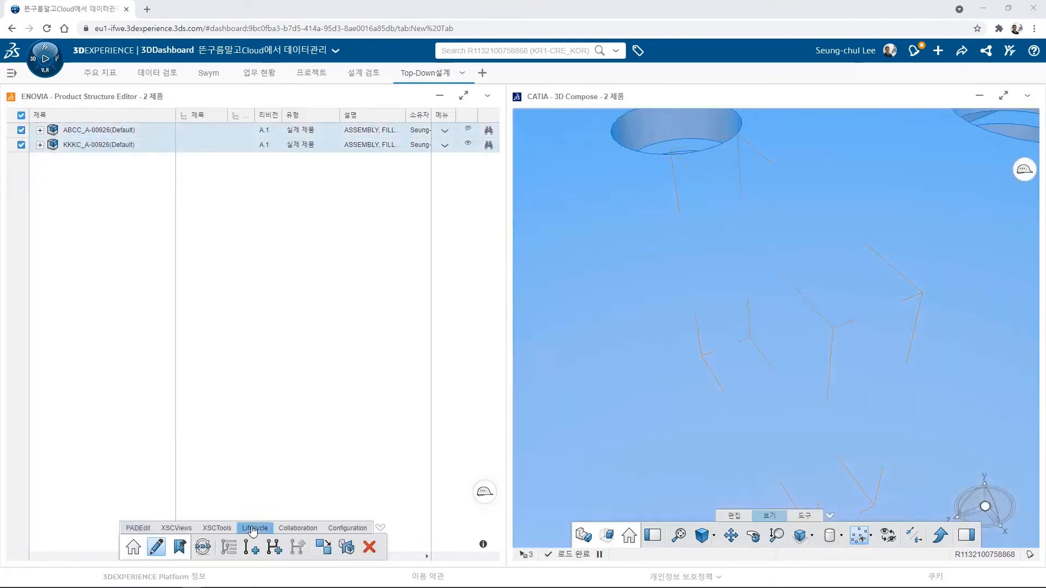
{"action": "left_click", "coordinate": [349, 548]}
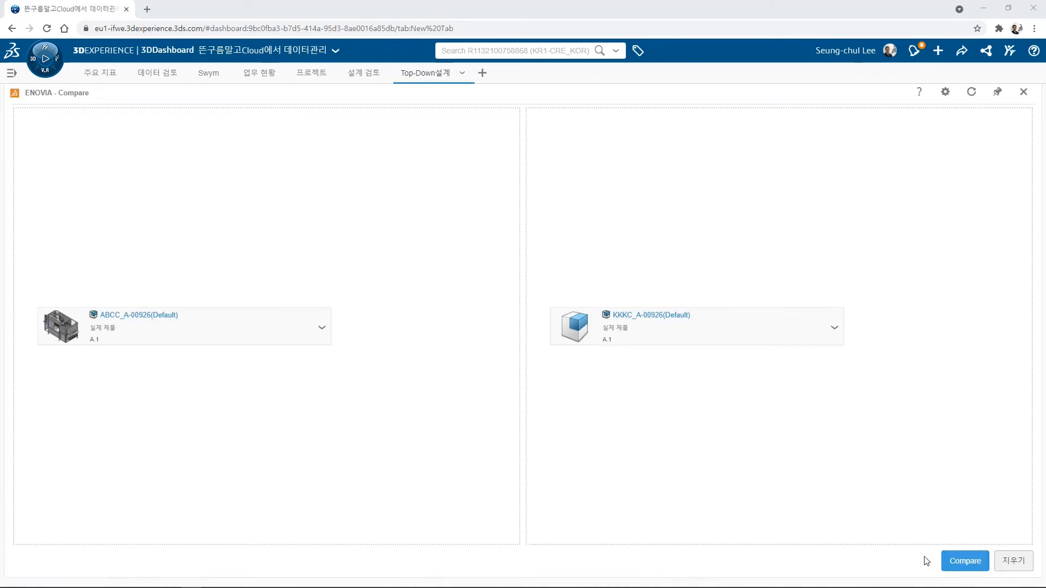
{"action": "left_click", "coordinate": [957, 566]}
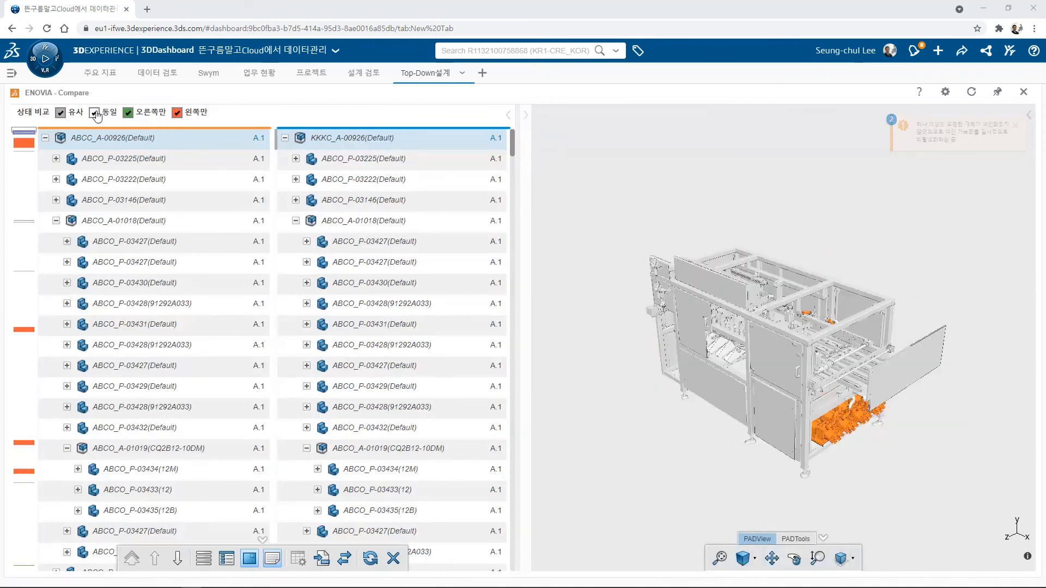
Filter out the similar (유사) and identical (동일) items from the comparison and isolate the right-only Cooling_Fan in 3D
{"action": "left_click", "coordinate": [61, 112]}
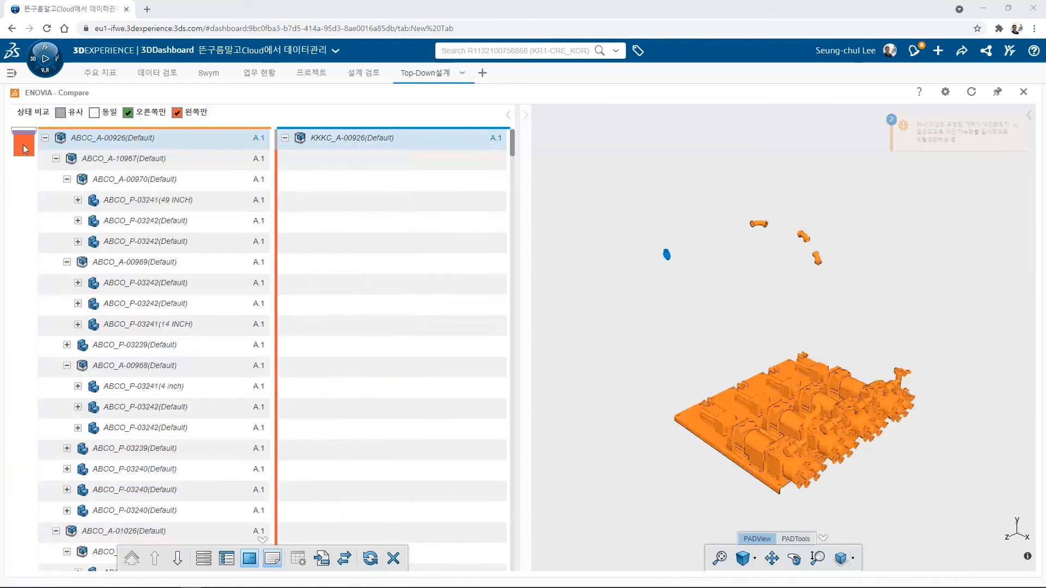
{"action": "left_click_drag", "start_coordinate": [20, 129], "coordinate": [18, 151]}
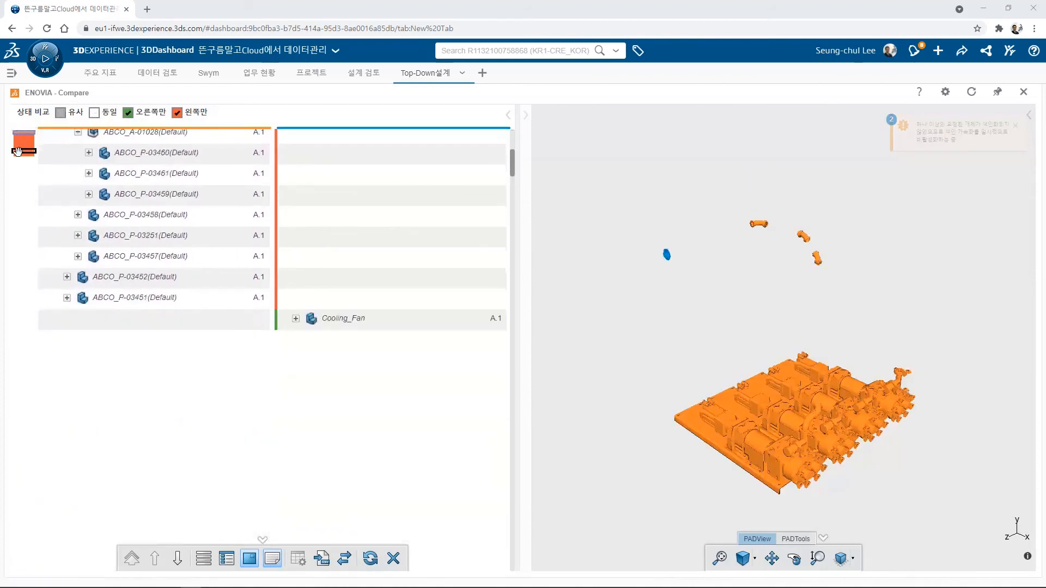
{"action": "left_click", "coordinate": [355, 321]}
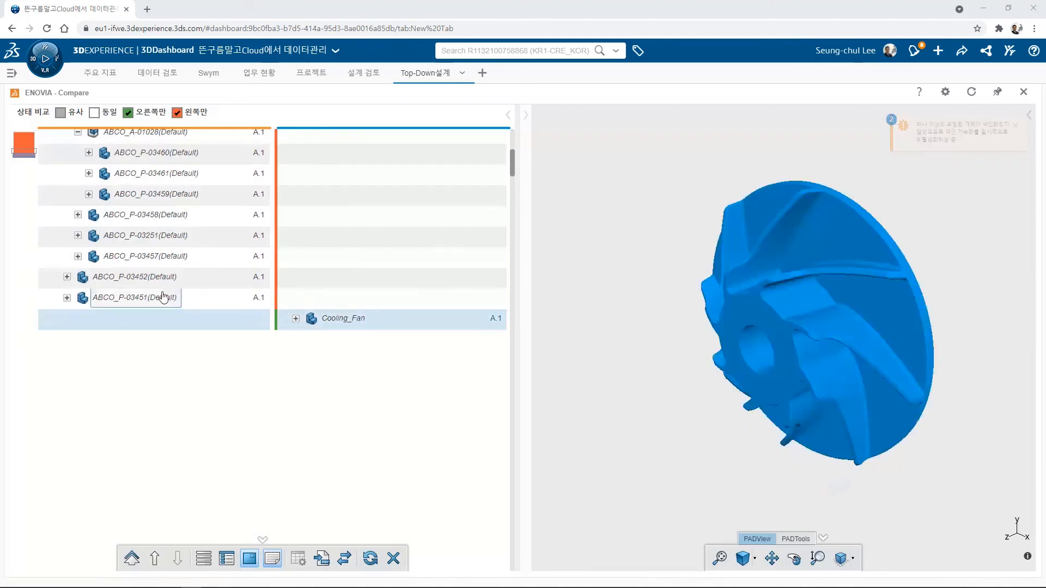